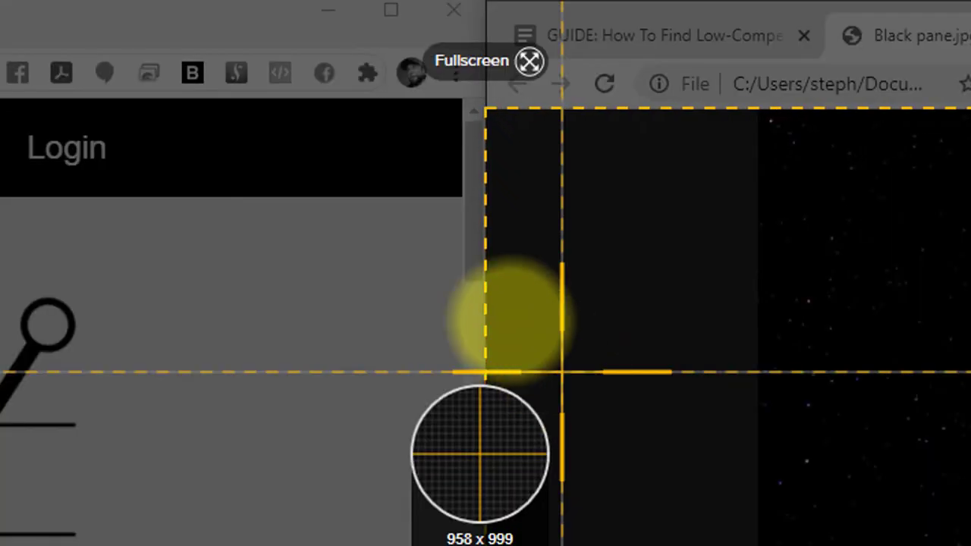
# - Capture the yellow MorningFame logo banner region as a 493 x 503 px image
pyautogui.click(443, 72)
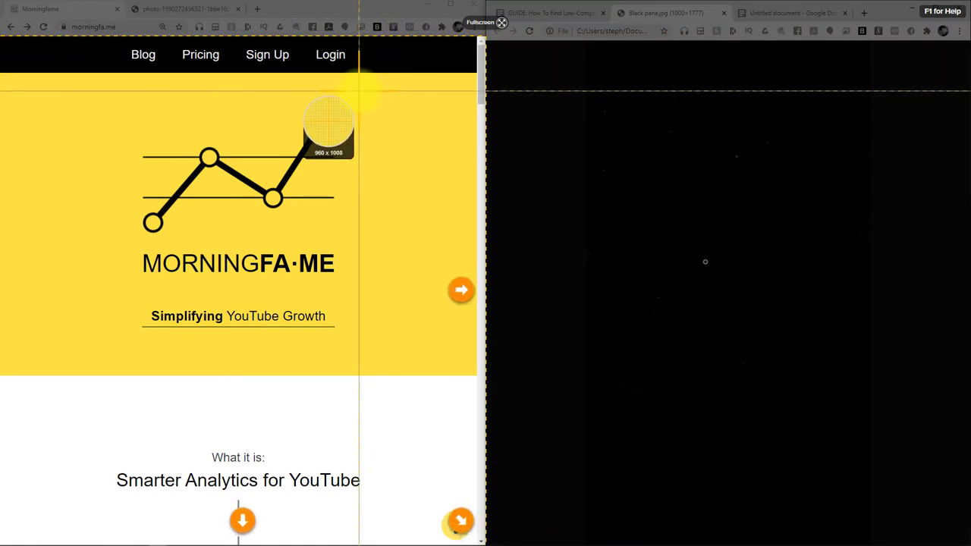
pyautogui.moveTo(360, 90); pyautogui.dragTo(110, 345)
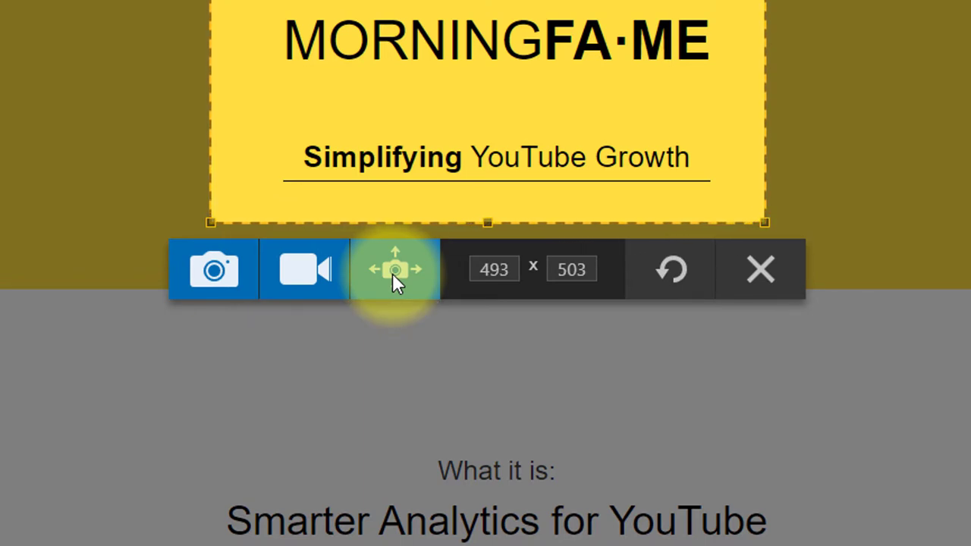
pyautogui.click(219, 274)
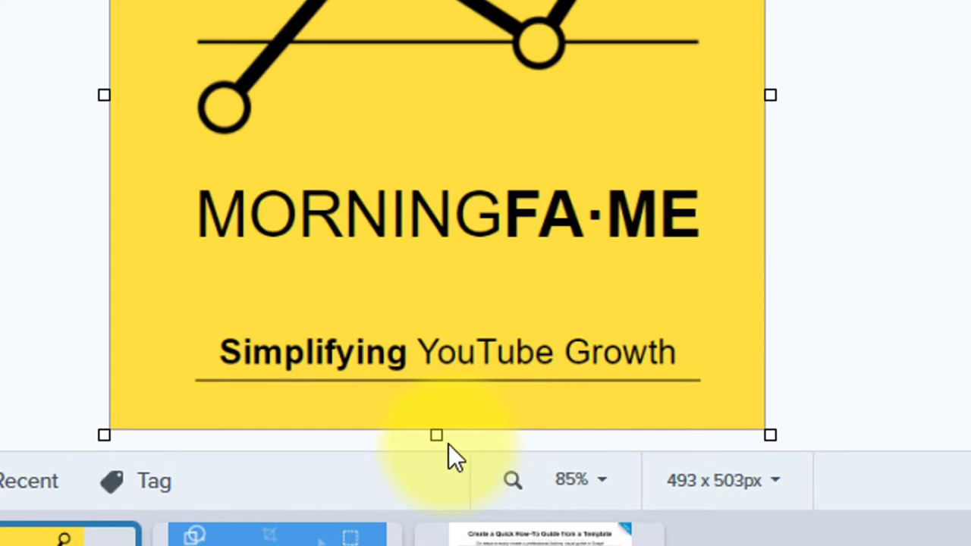
# - Crop the tagline off the logo capture's bottom, leaving a 492 x 392 px image
pyautogui.moveTo(436, 436); pyautogui.dragTo(438, 320)
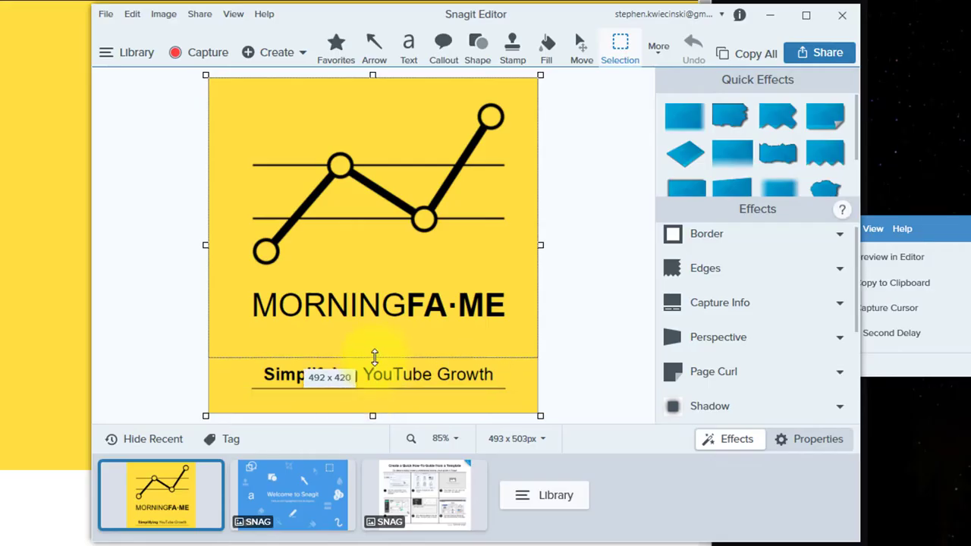
pyautogui.moveTo(374, 357); pyautogui.dragTo(377, 343)
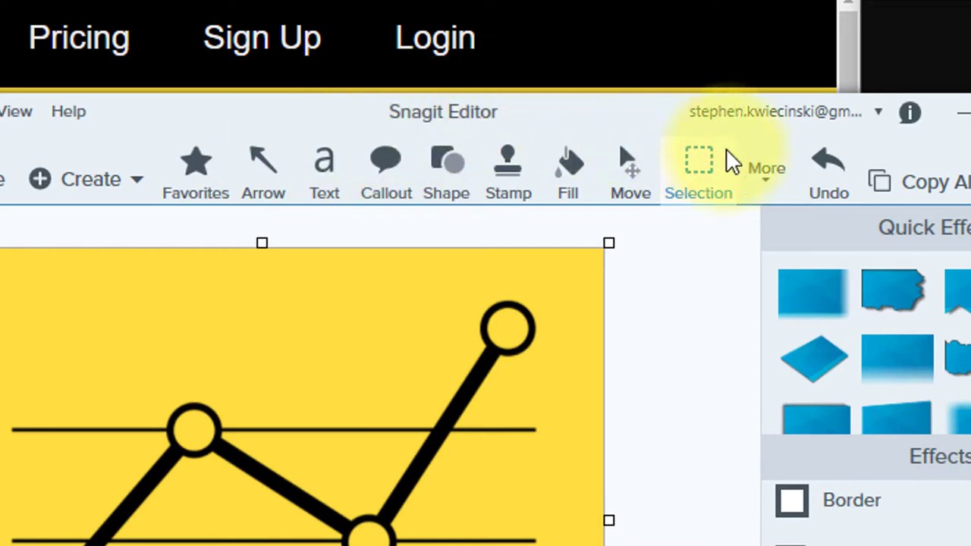
pyautogui.click(779, 173)
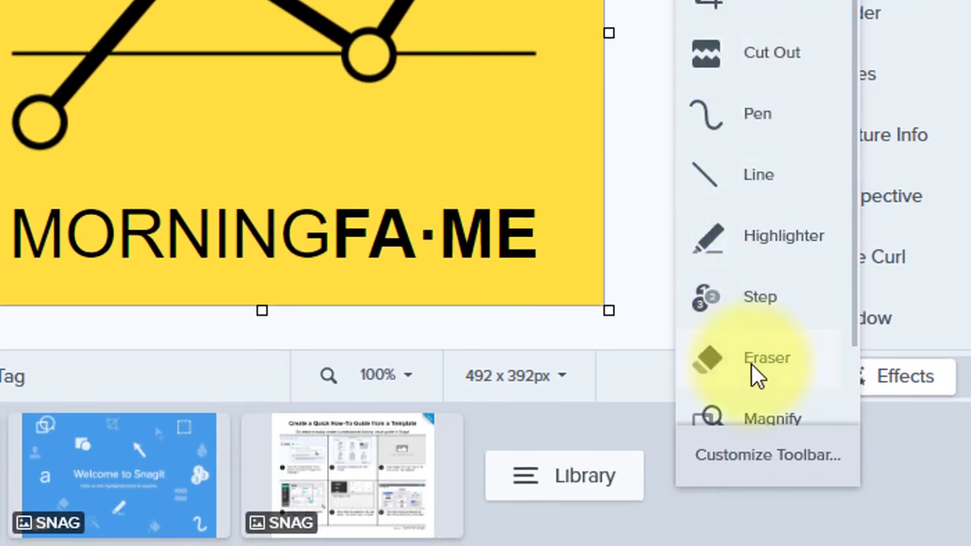
# - Select the Eraser (width 10, opacity 100), test-erase the chart line, then undo the stroke
pyautogui.click(753, 366)
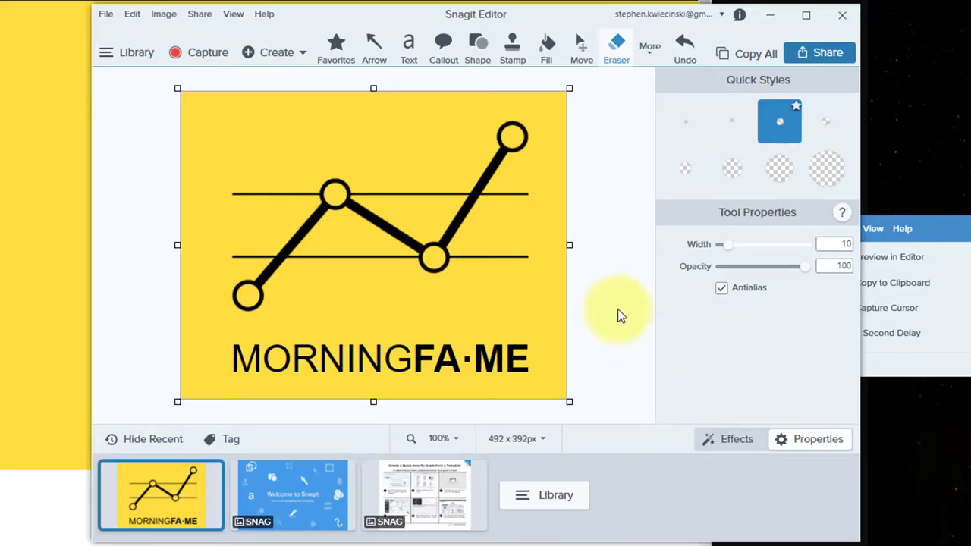
pyautogui.moveTo(502, 156)
pyautogui.mouseDown()
pyautogui.moveTo(513, 125)
pyautogui.moveTo(519, 156)
pyautogui.moveTo(483, 177)
pyautogui.moveTo(414, 254)
pyautogui.moveTo(412, 242)
pyautogui.moveTo(344, 219)
pyautogui.moveTo(292, 244)
pyautogui.moveTo(247, 302)
pyautogui.moveTo(263, 279)
pyautogui.moveTo(278, 287)
pyautogui.moveTo(267, 269)
pyautogui.moveTo(412, 239)
pyautogui.moveTo(425, 219)
pyautogui.mouseUp()
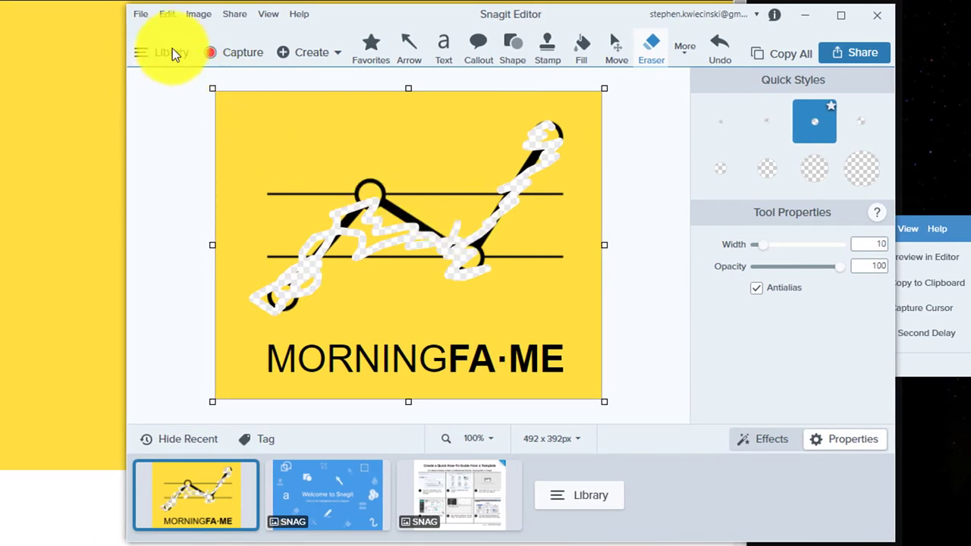
pyautogui.click(167, 14)
pyautogui.click(173, 33)
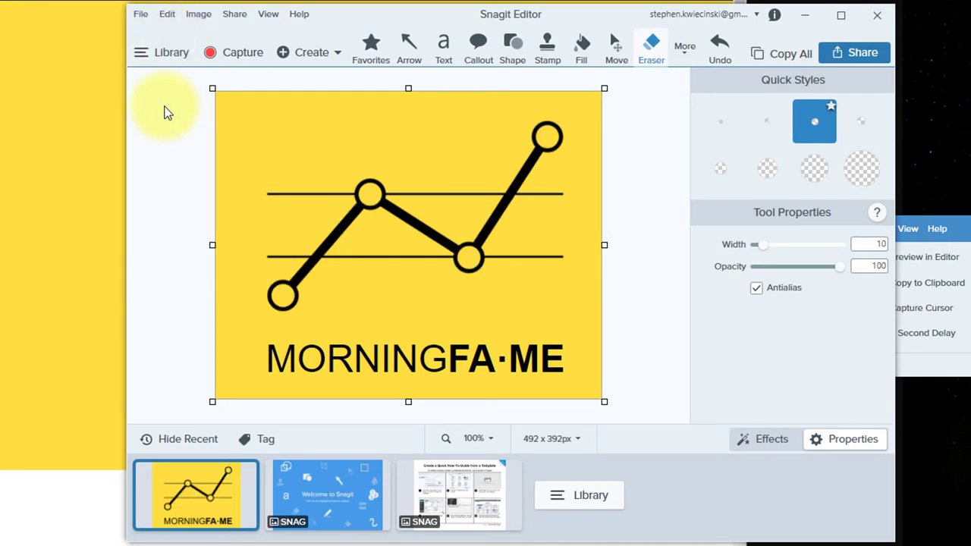
# - Pick Magnify (200%, red circle, width 4), try a circle on the chart, then undo it
pyautogui.click(689, 56)
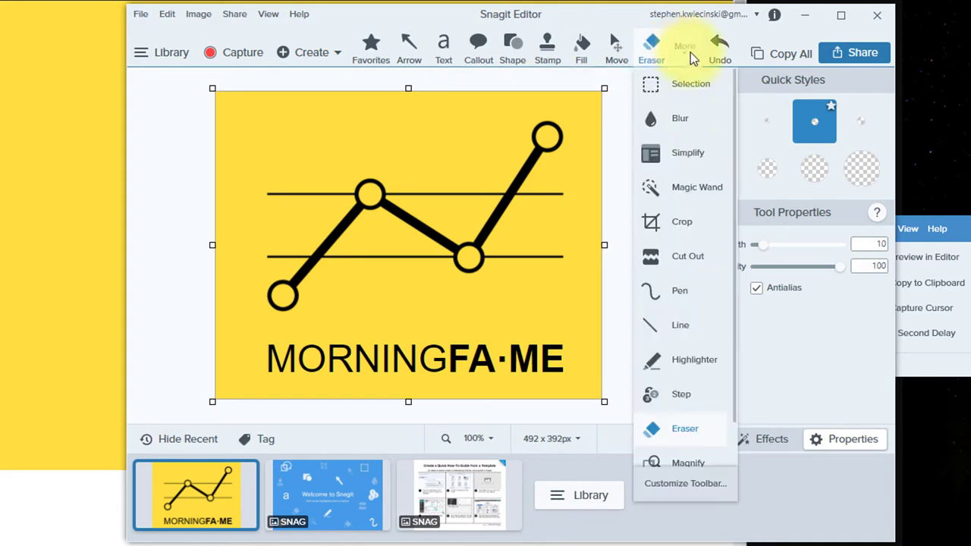
pyautogui.click(688, 449)
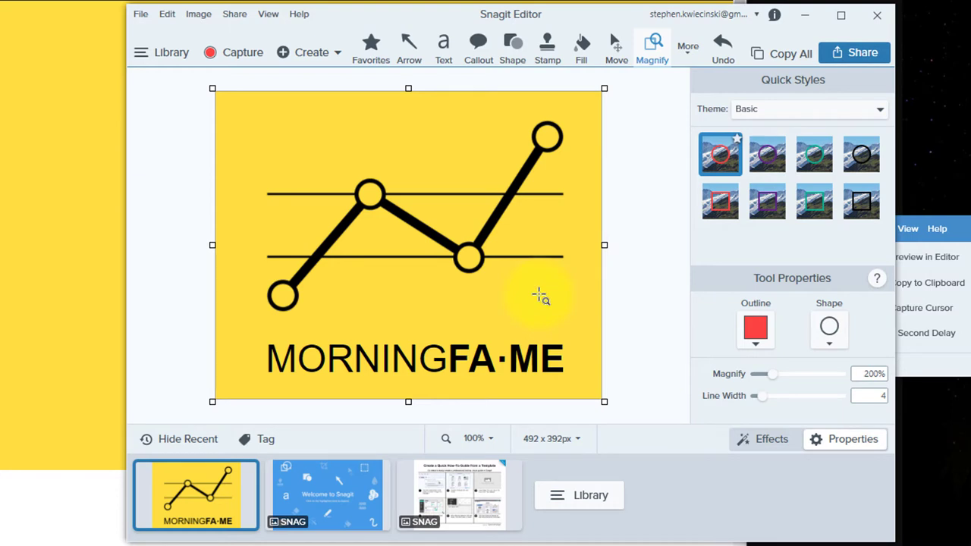
pyautogui.moveTo(539, 296); pyautogui.dragTo(387, 174)
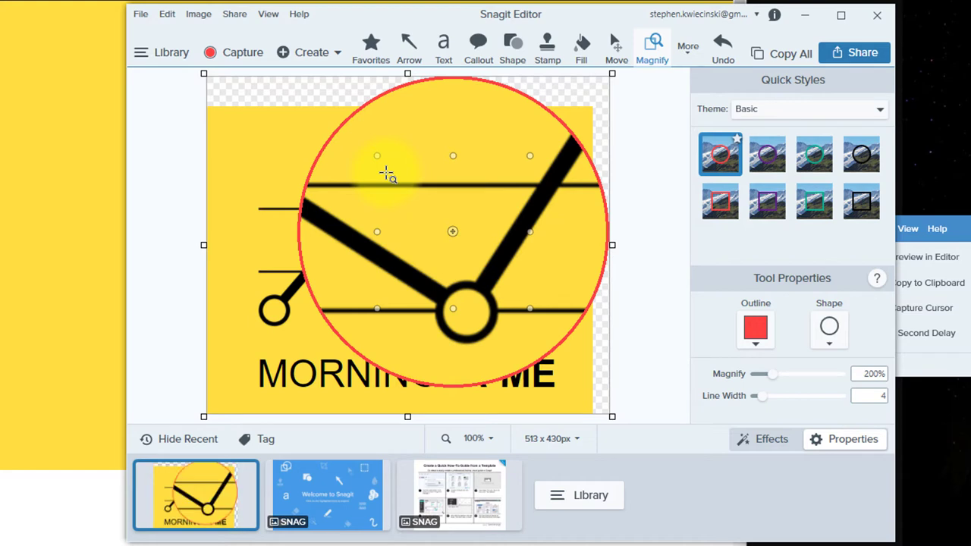
pyautogui.hotkey('ctrl', 'z')
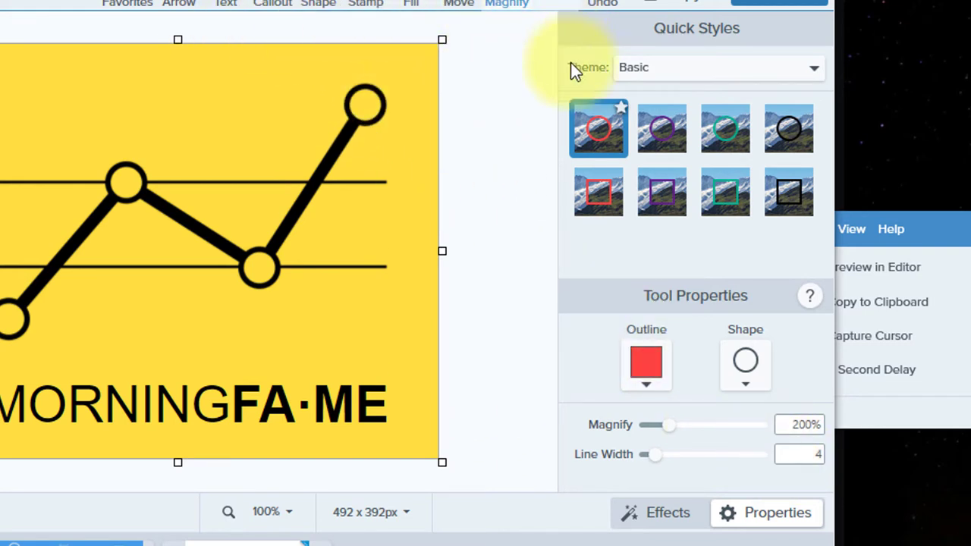
# - Show the Effects panel and copy the whole cropped logo image to the clipboard
pyautogui.click(645, 513)
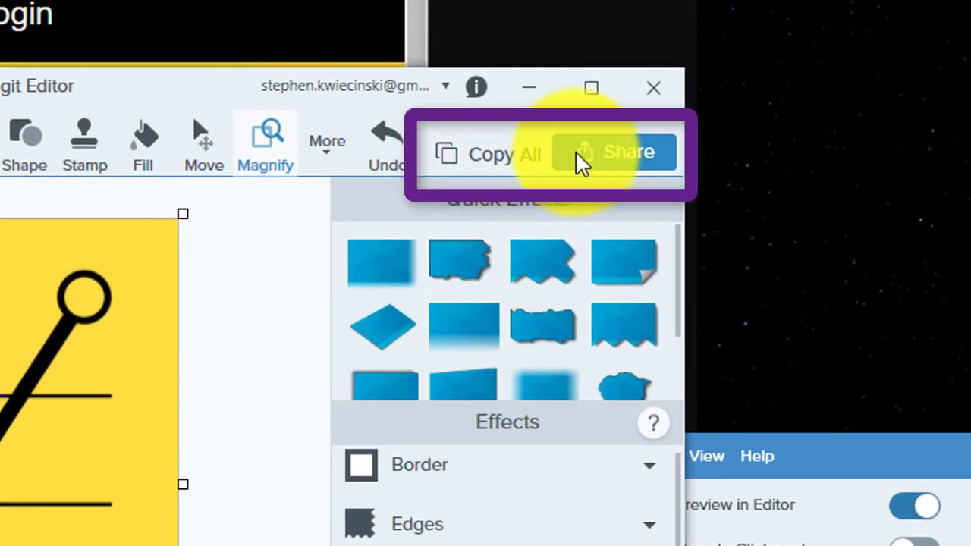
pyautogui.click(493, 161)
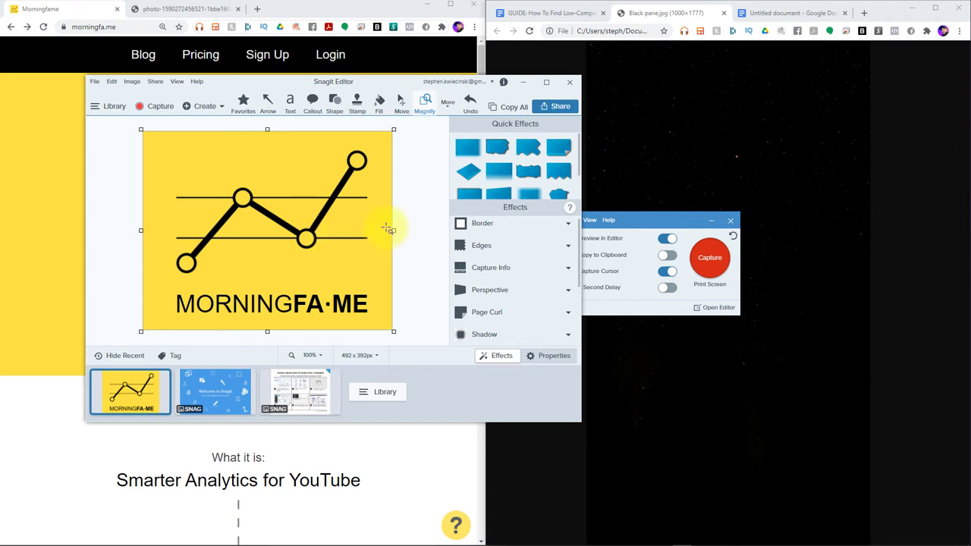
# - Paste the MorningFame logo into the Untitled document, then return to the guide
pyautogui.click(745, 15)
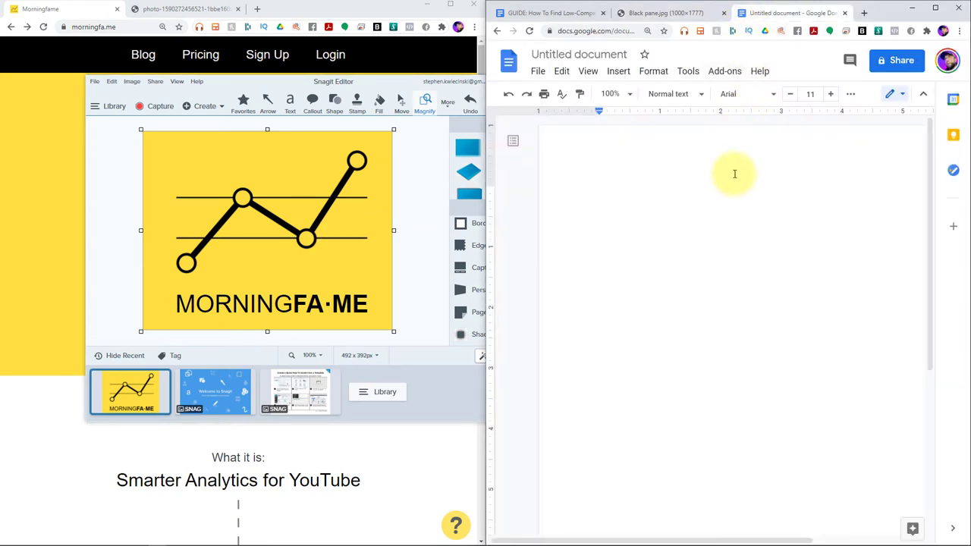
pyautogui.hotkey('ctrl', 'v')
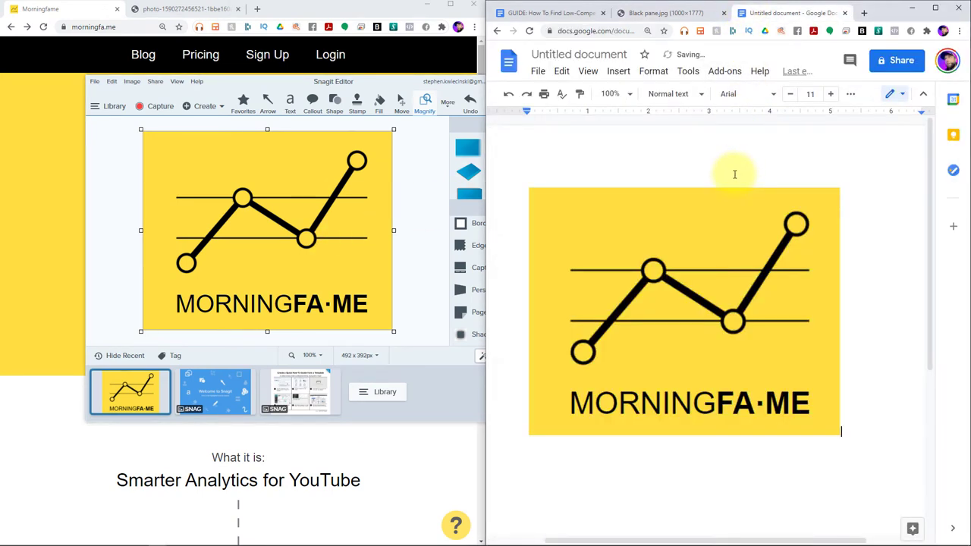
pyautogui.click(412, 82)
pyautogui.click(559, 103)
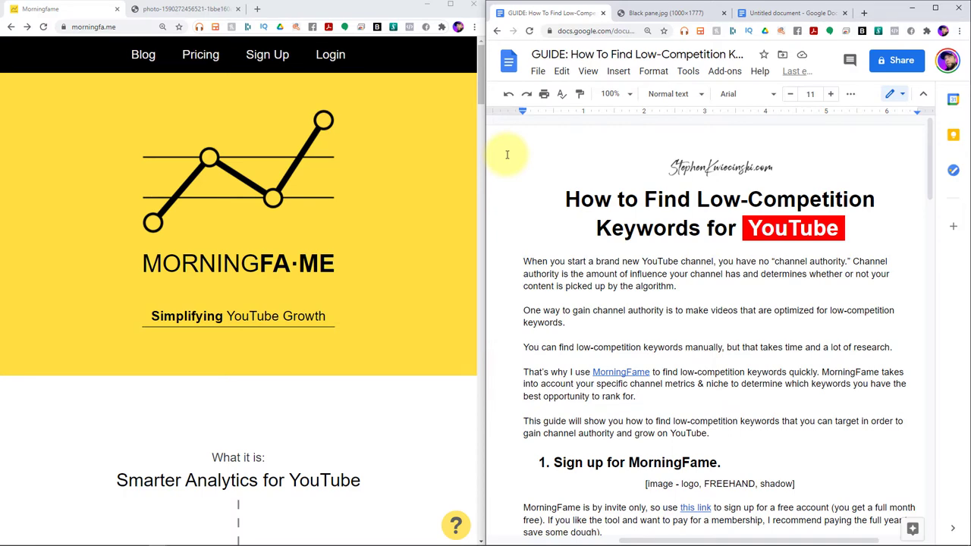
# - Select the logo placeholder line, set Snagit image selection to Freehand, and begin a capture
pyautogui.scroll(-5, 507, 154)
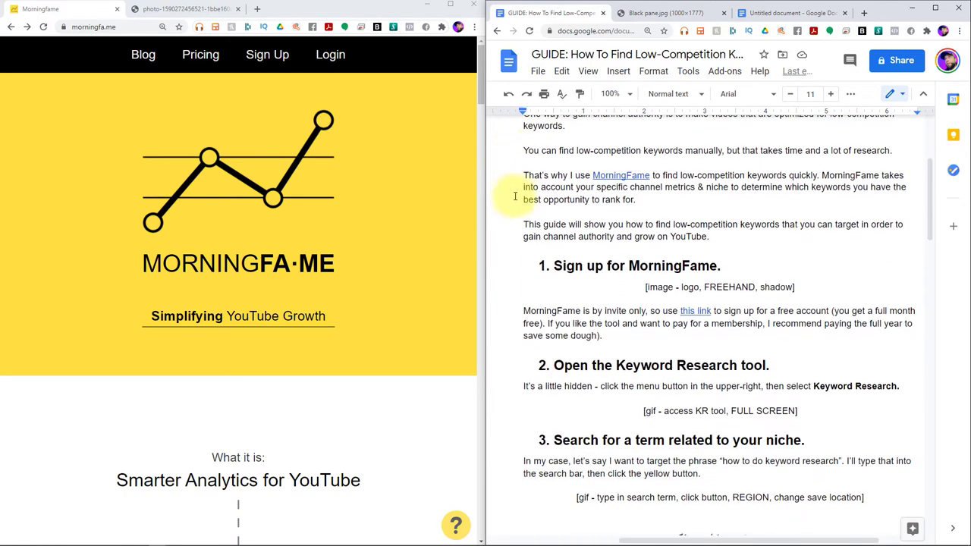
pyautogui.moveTo(646, 283); pyautogui.dragTo(802, 283)
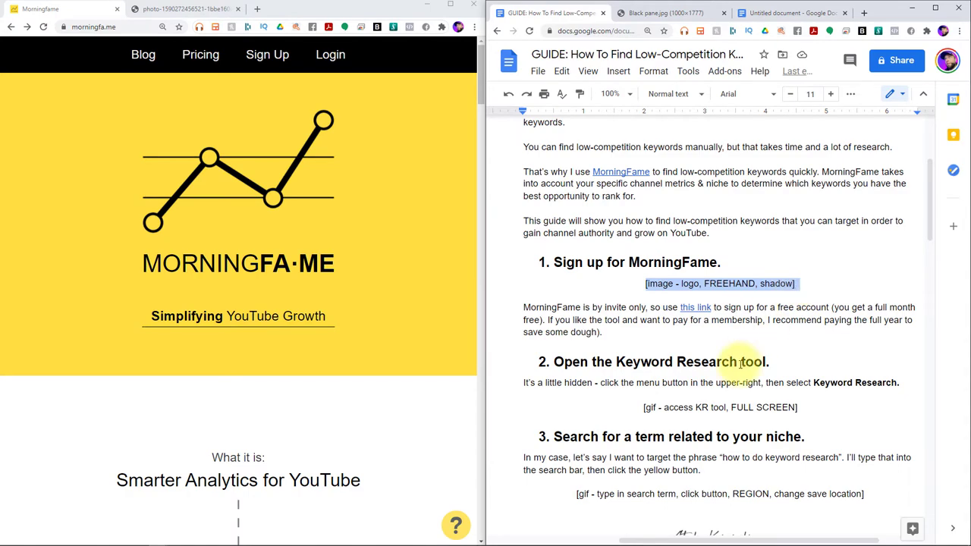
pyautogui.click(646, 538)
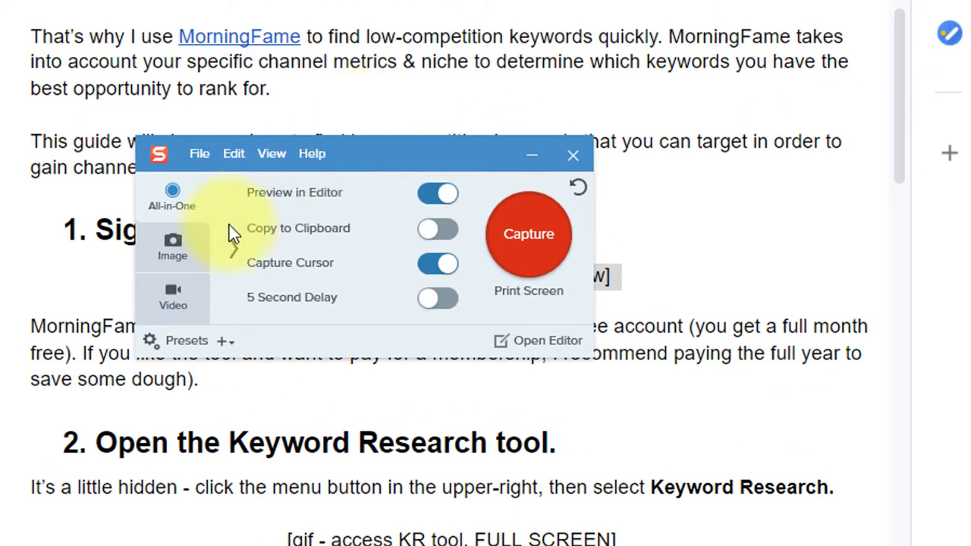
pyautogui.click(199, 248)
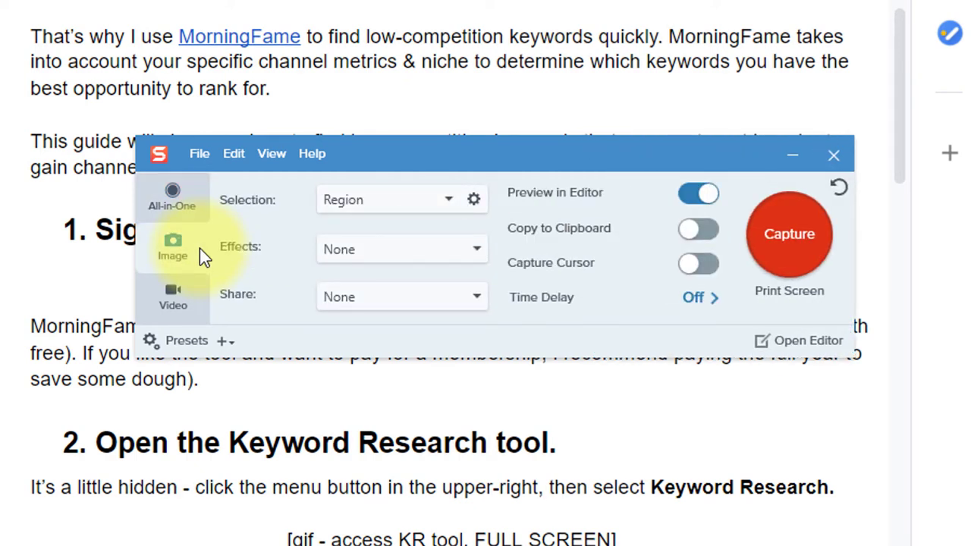
pyautogui.click(344, 196)
pyautogui.moveTo(388, 386)
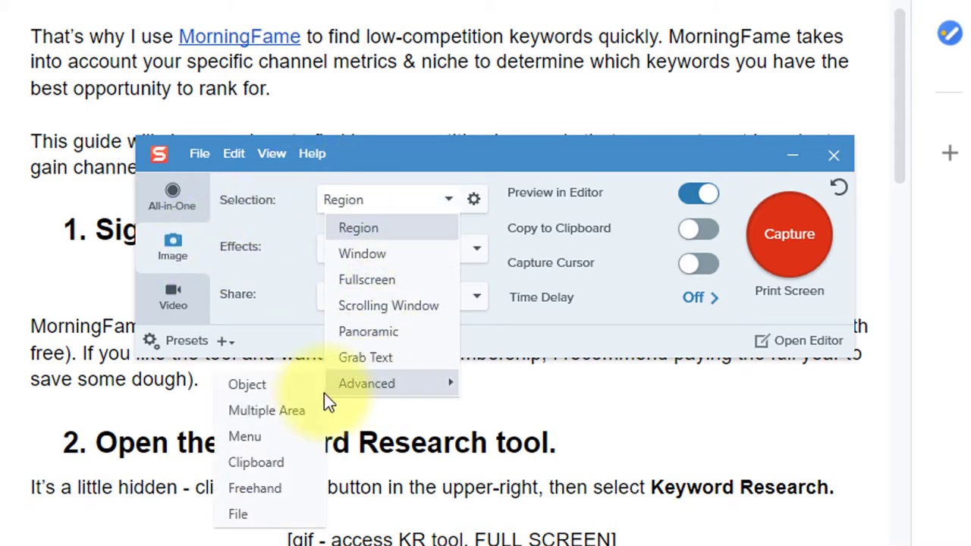
pyautogui.click(260, 486)
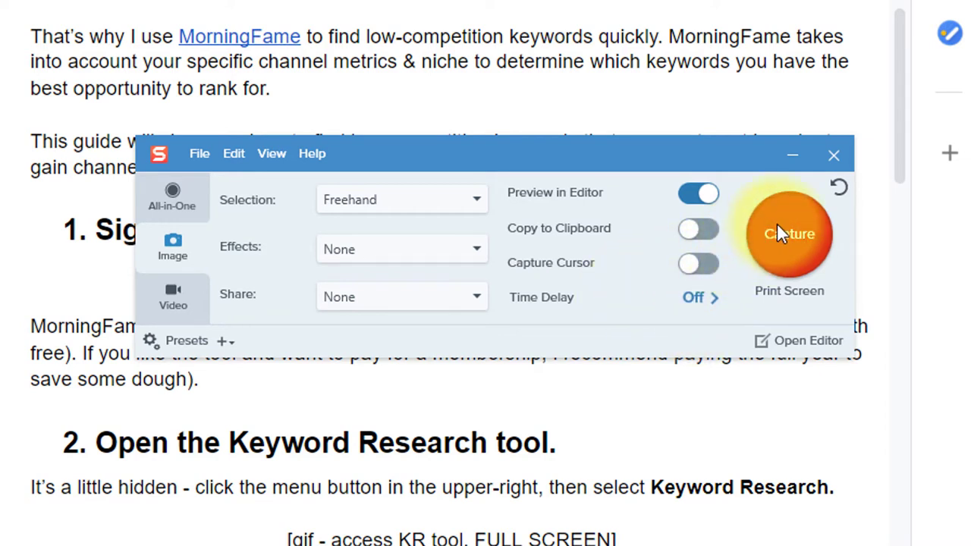
pyautogui.press('Print')
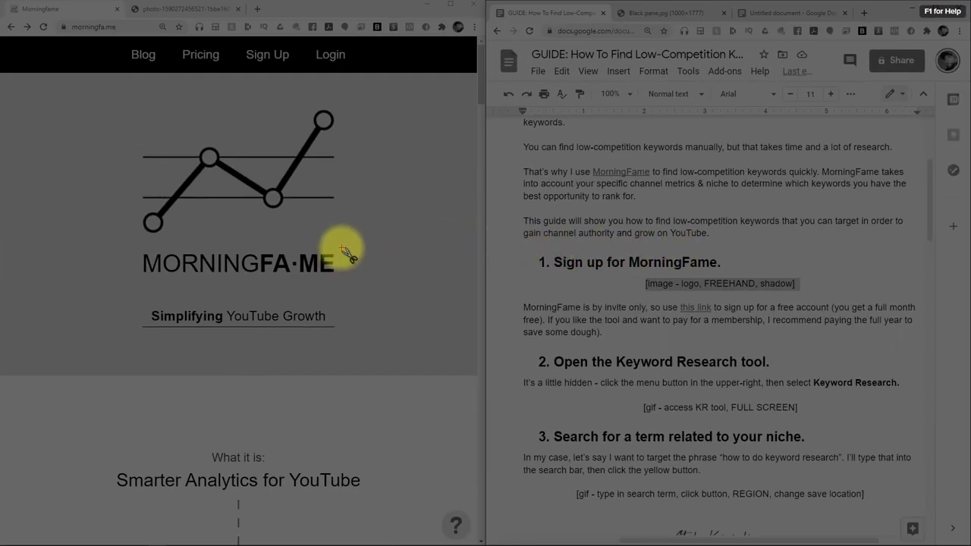
# - Freehand-capture the MORNINGFA·ME wordmark, apply a size-15 shadow, and copy the 443 x 105 px image
pyautogui.moveTo(342, 250)
pyautogui.mouseDown()
pyautogui.moveTo(148, 249)
pyautogui.moveTo(133, 278)
pyautogui.moveTo(189, 286)
pyautogui.moveTo(329, 277)
pyautogui.moveTo(343, 249)
pyautogui.mouseUp()
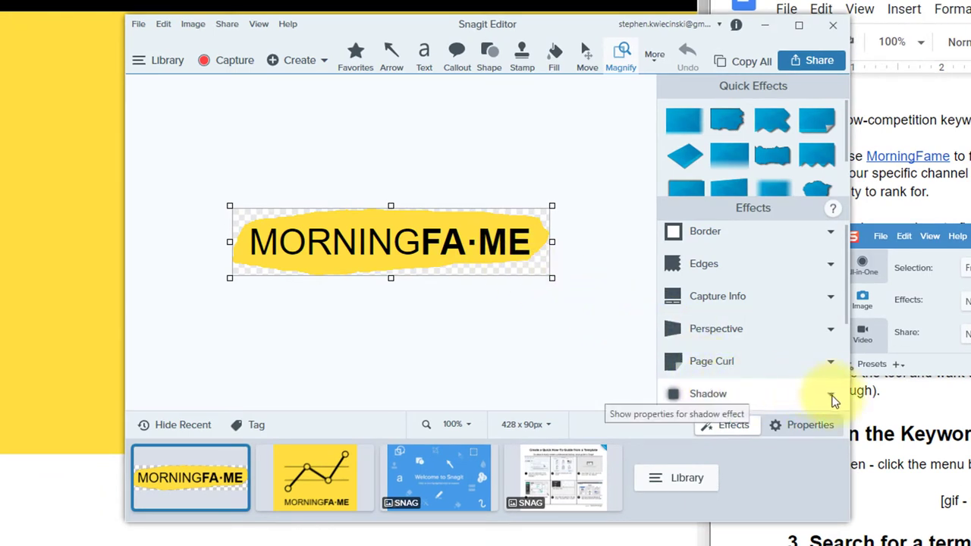
pyautogui.click(832, 400)
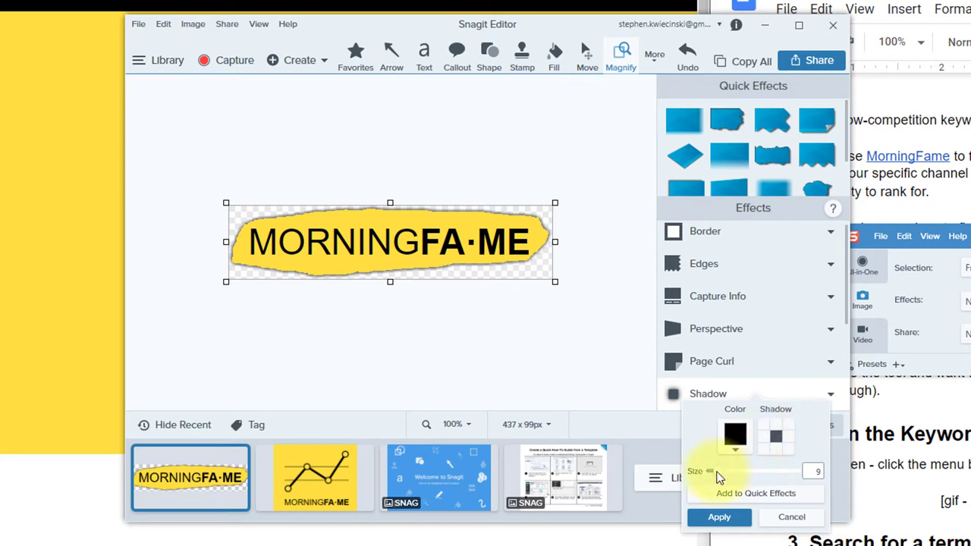
pyautogui.moveTo(717, 478); pyautogui.dragTo(724, 477)
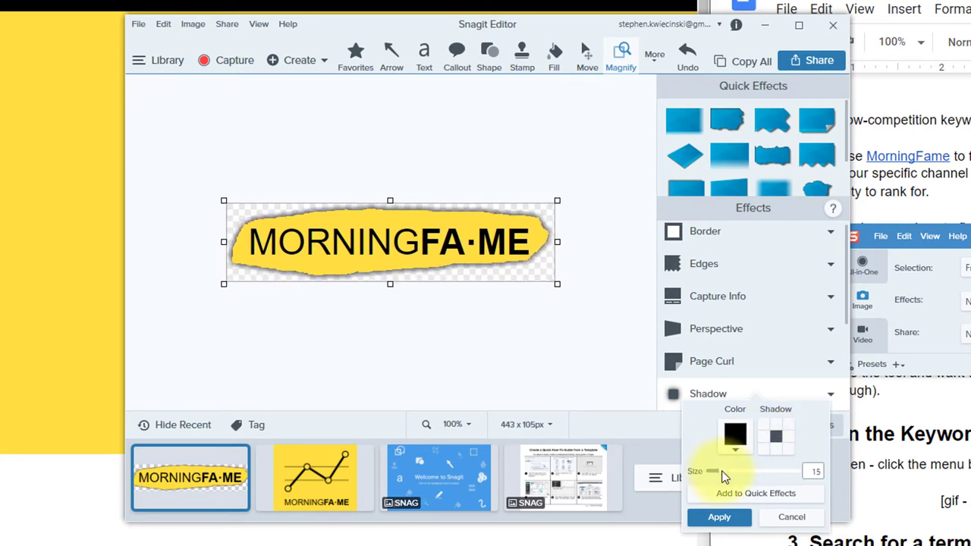
pyautogui.click(721, 519)
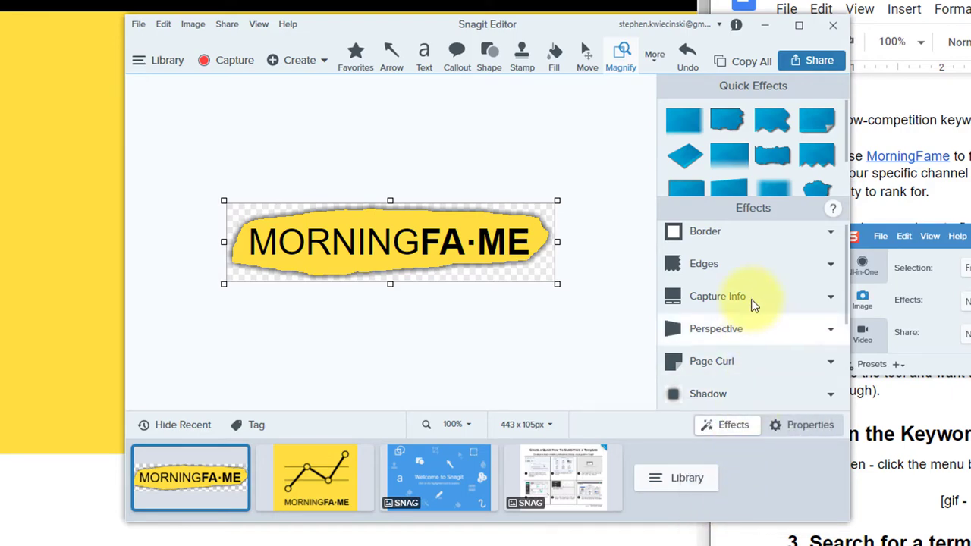
pyautogui.click(756, 64)
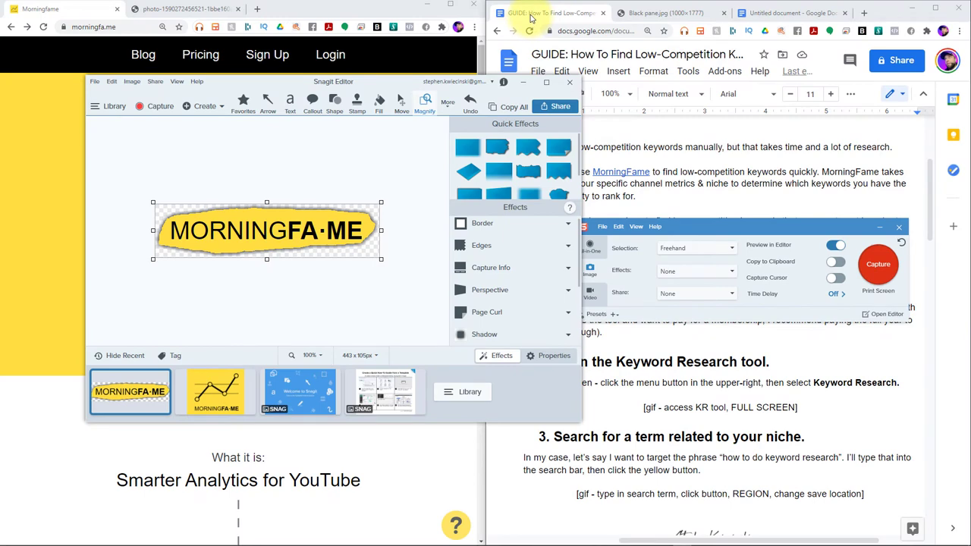
pyautogui.click(531, 17)
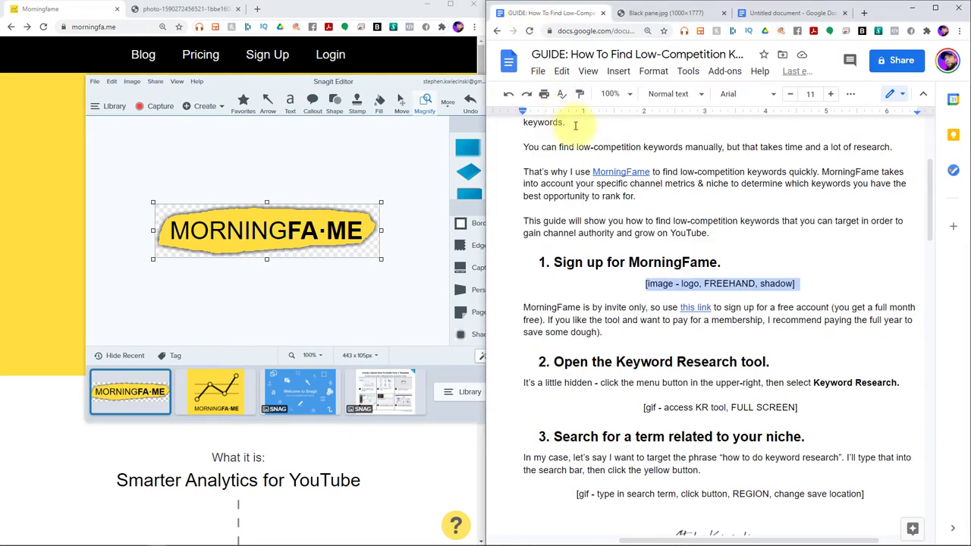
# - Replace the step 1 placeholder with the shadowed wordmark, then maximize the MorningFame homepage window
pyautogui.rightClick(646, 288)
pyautogui.click(679, 213)
pyautogui.scroll(-3, 677, 208)
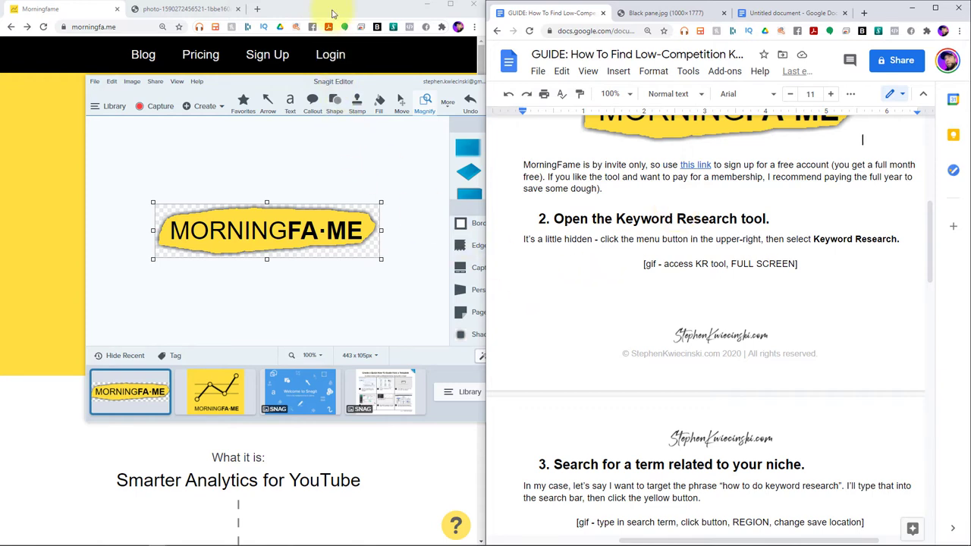
pyautogui.click(404, 5)
pyautogui.click(451, 5)
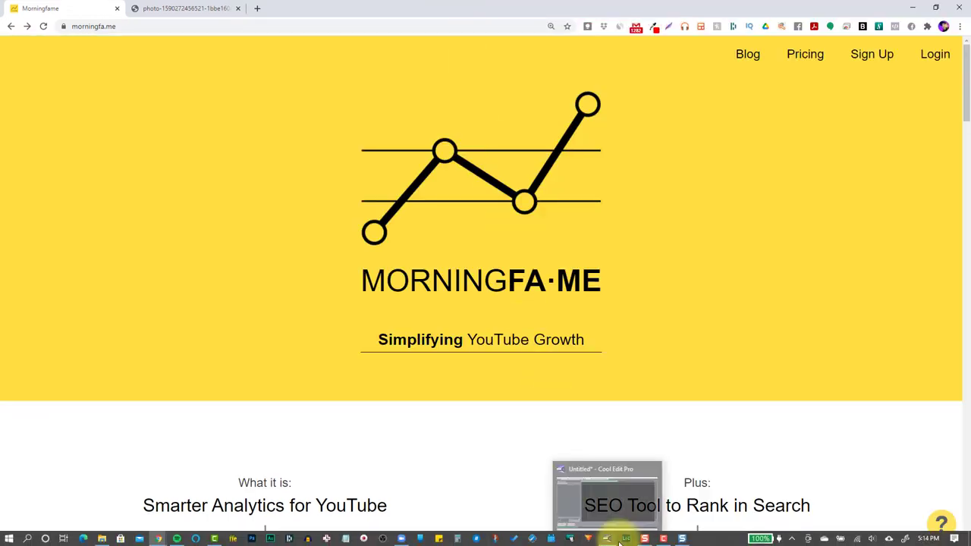
# - Switch Snagit to Video and choose Fullscreen, framing the homepage at 1920 x 1080
pyautogui.click(644, 539)
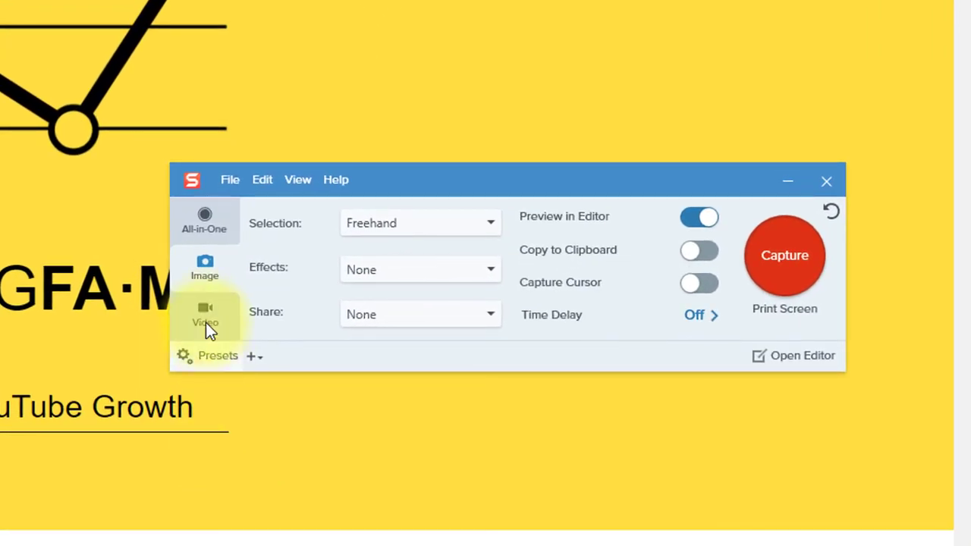
pyautogui.click(206, 312)
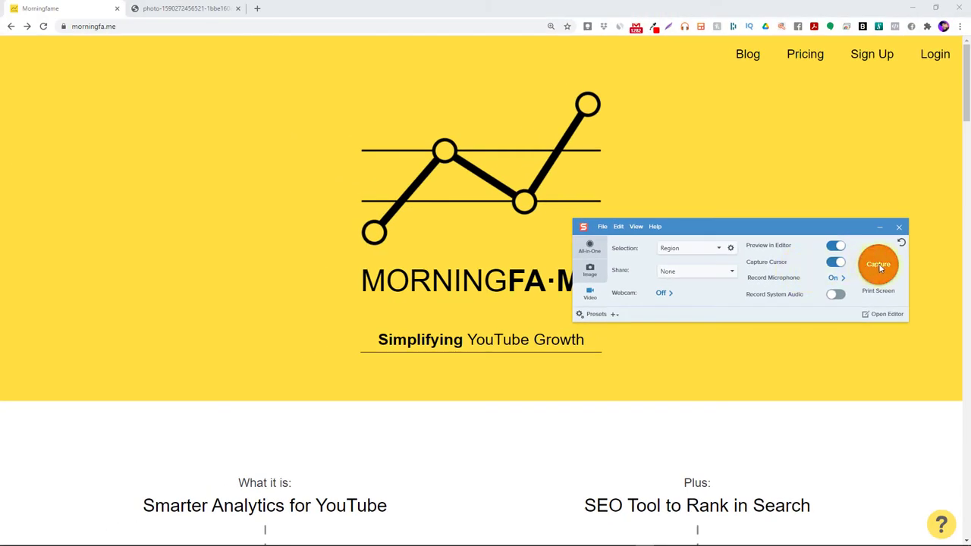
pyautogui.click(879, 265)
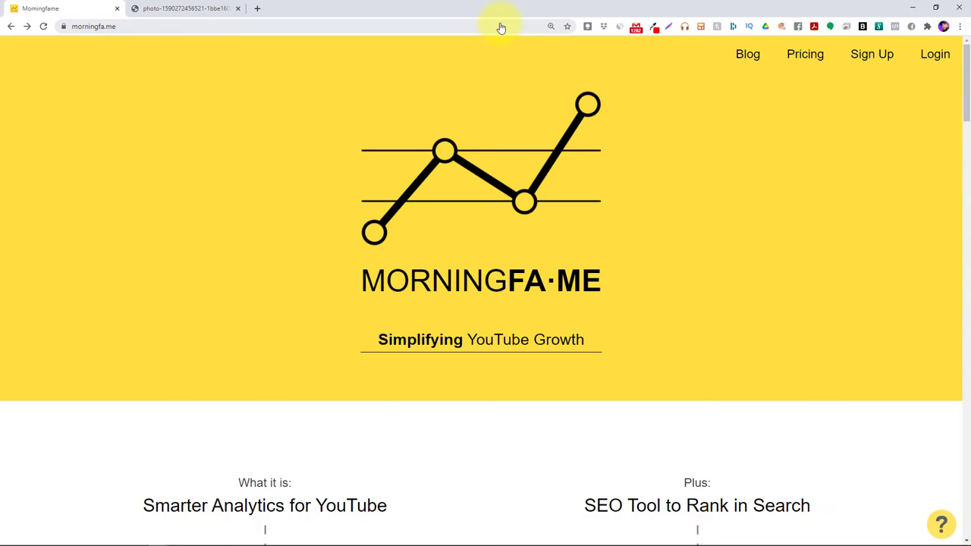
pyautogui.click(534, 70)
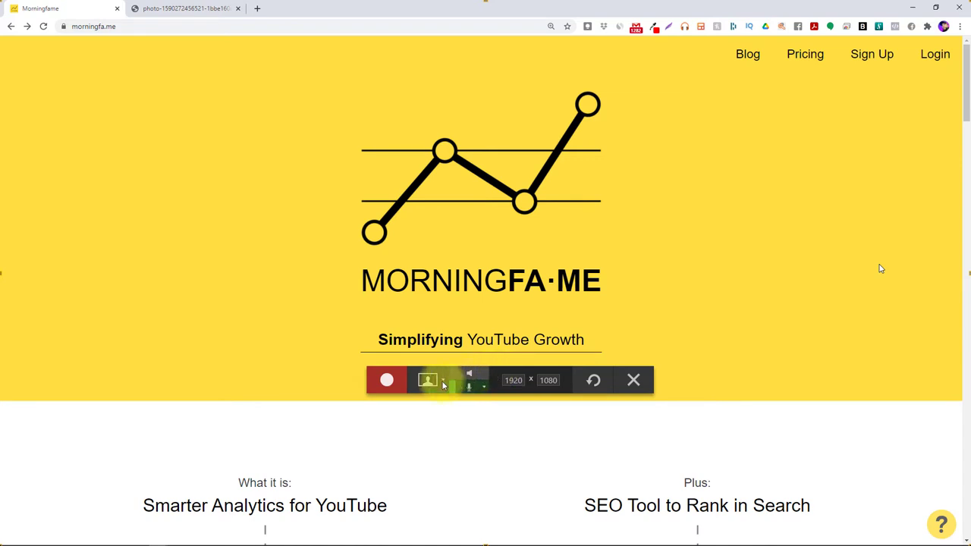
# - Record choosing Keyword Research from MorningFame's Login menu with the recorder toolbar hidden
pyautogui.click(386, 381)
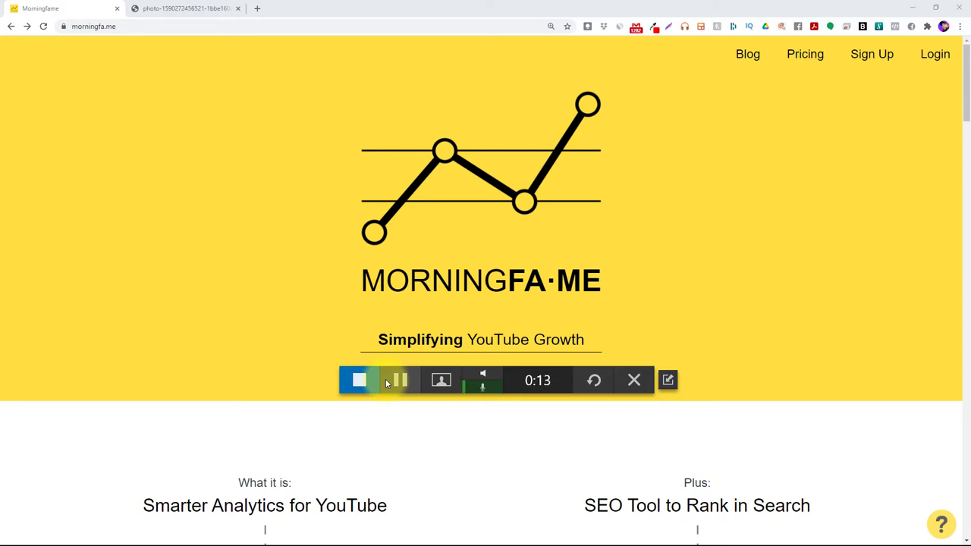
pyautogui.click(667, 384)
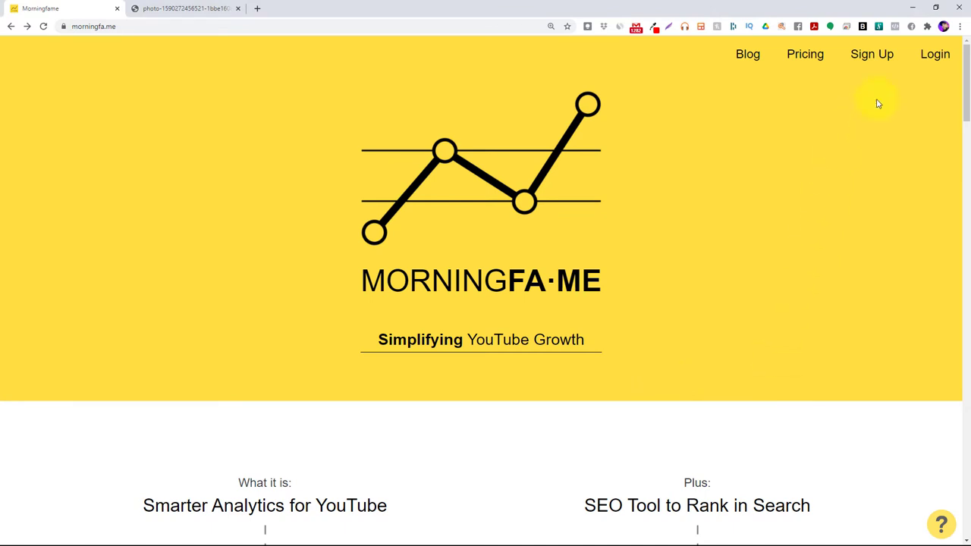
pyautogui.click(935, 56)
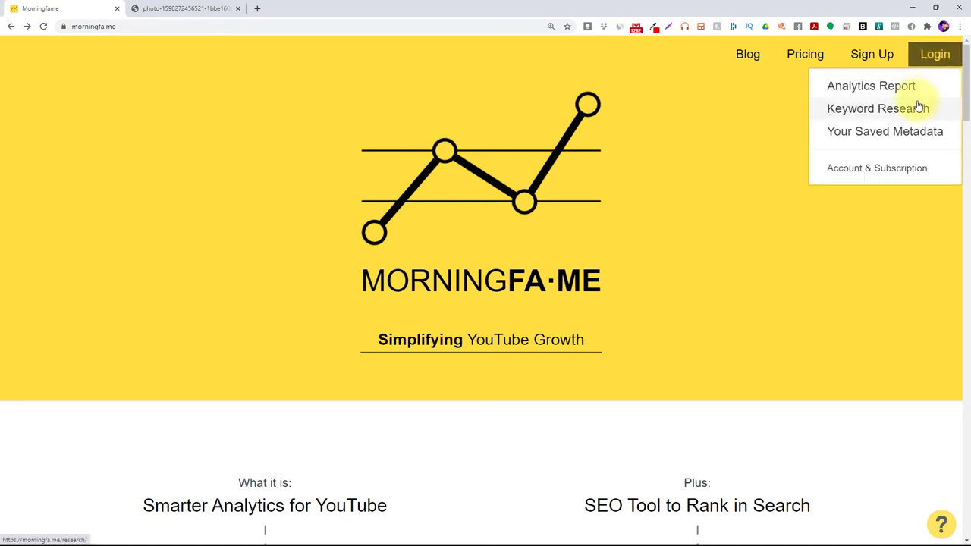
pyautogui.click(919, 106)
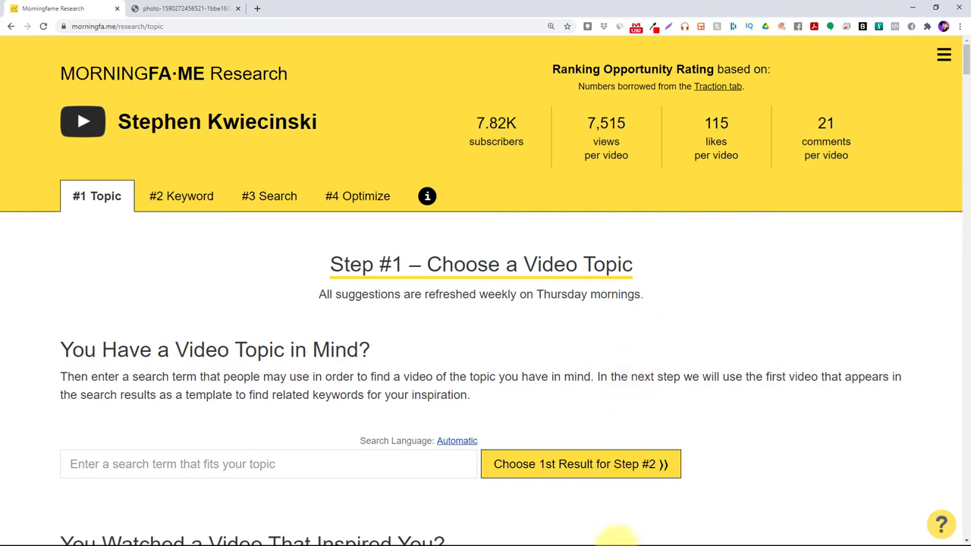
pyautogui.press('super')
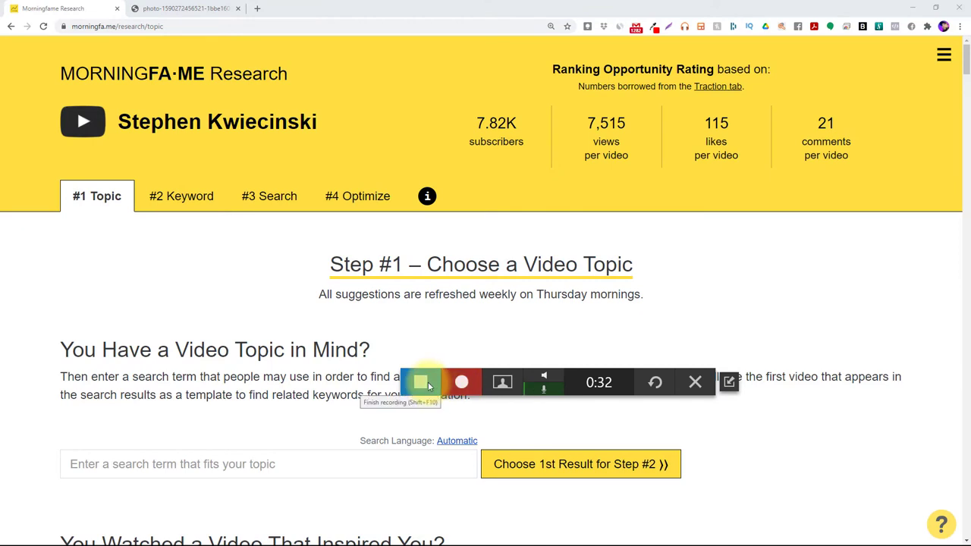
# - Stop the recording and cut the opening stretch from the clip in the Editor
pyautogui.click(425, 385)
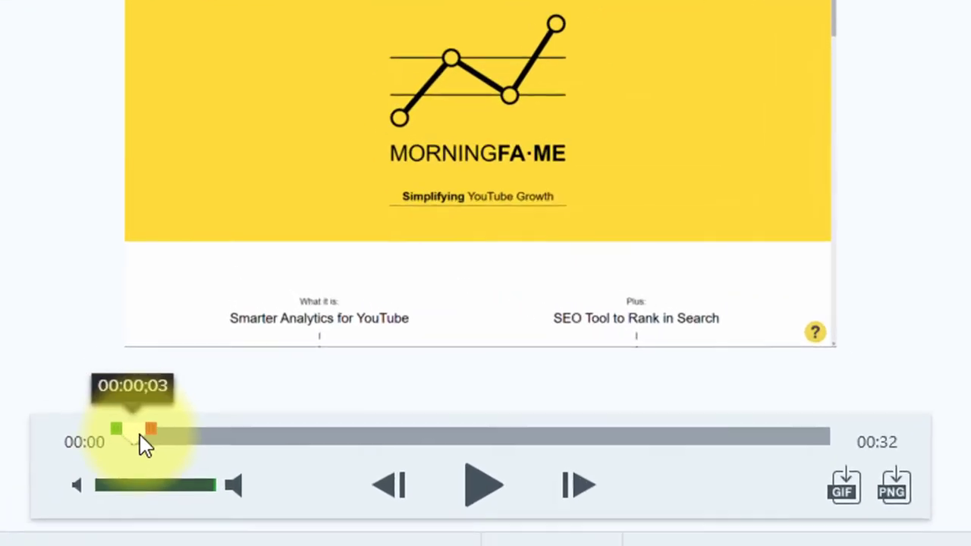
pyautogui.moveTo(141, 437); pyautogui.dragTo(346, 439)
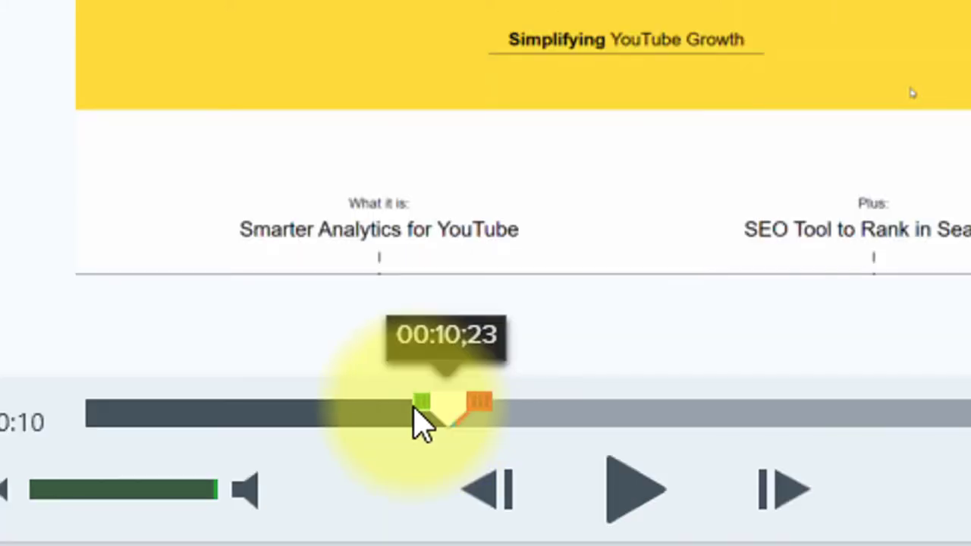
pyautogui.moveTo(414, 413); pyautogui.dragTo(43, 416)
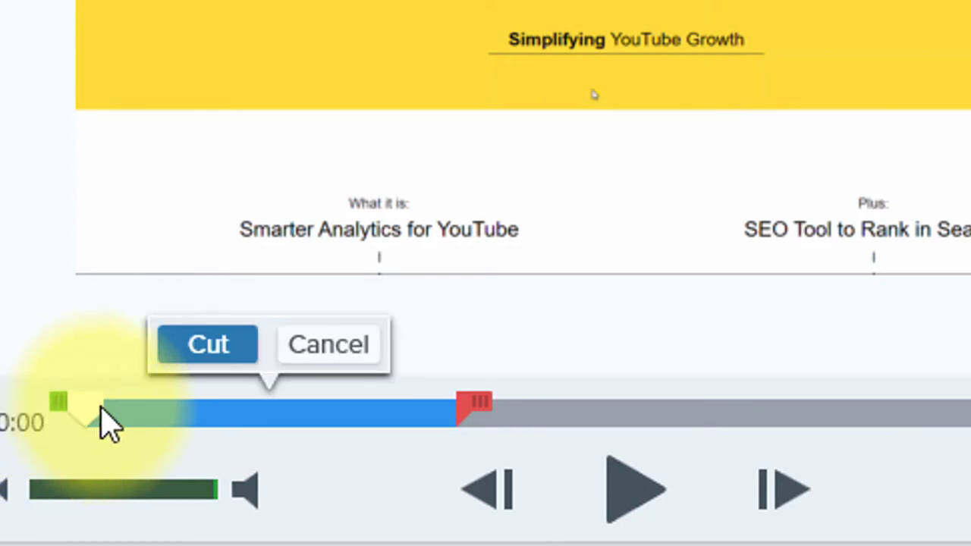
pyautogui.click(210, 349)
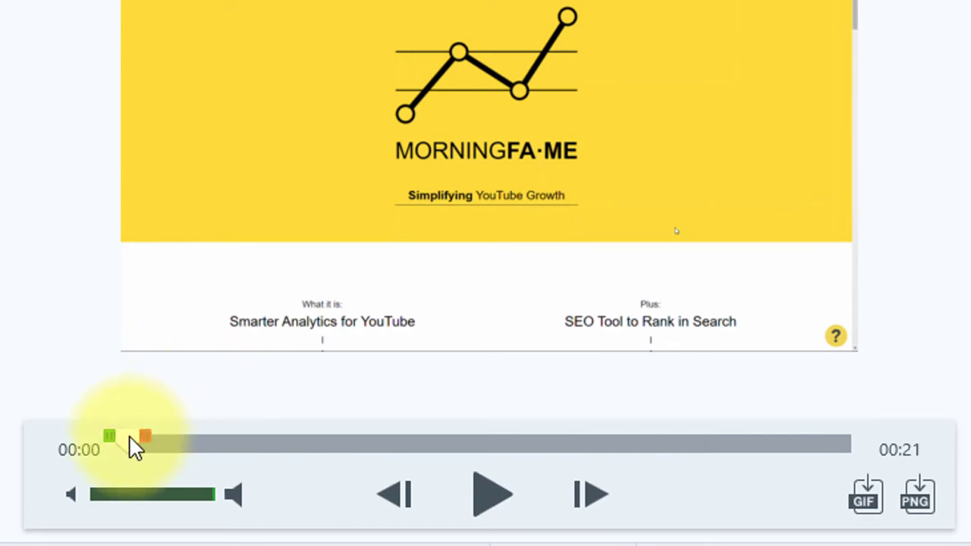
# - Cut the clip's closing stretch and play the trimmed clip from the start
pyautogui.moveTo(133, 447)
pyautogui.mouseDown()
pyautogui.moveTo(661, 449)
pyautogui.moveTo(629, 456)
pyautogui.moveTo(635, 443)
pyautogui.mouseUp()
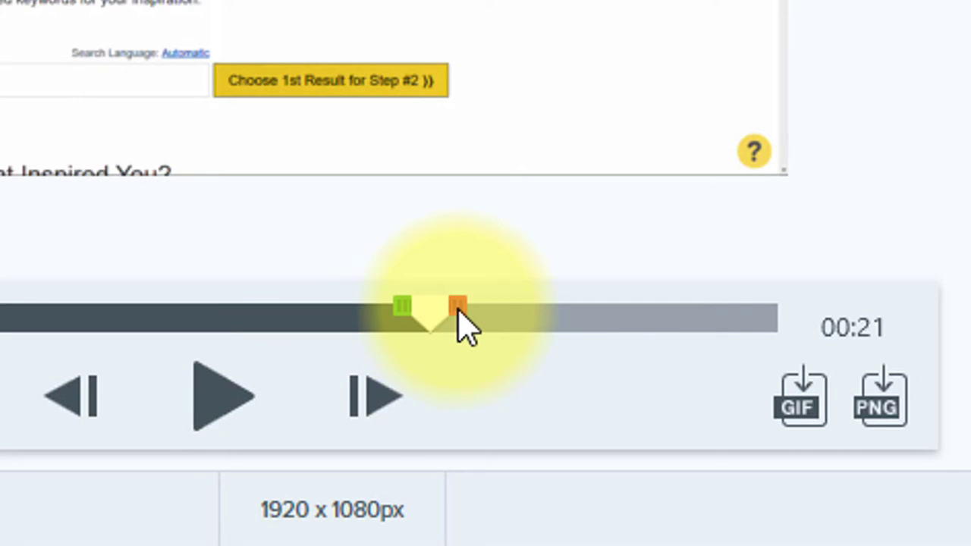
pyautogui.moveTo(459, 308)
pyautogui.mouseDown()
pyautogui.moveTo(804, 289)
pyautogui.moveTo(839, 301)
pyautogui.mouseUp()
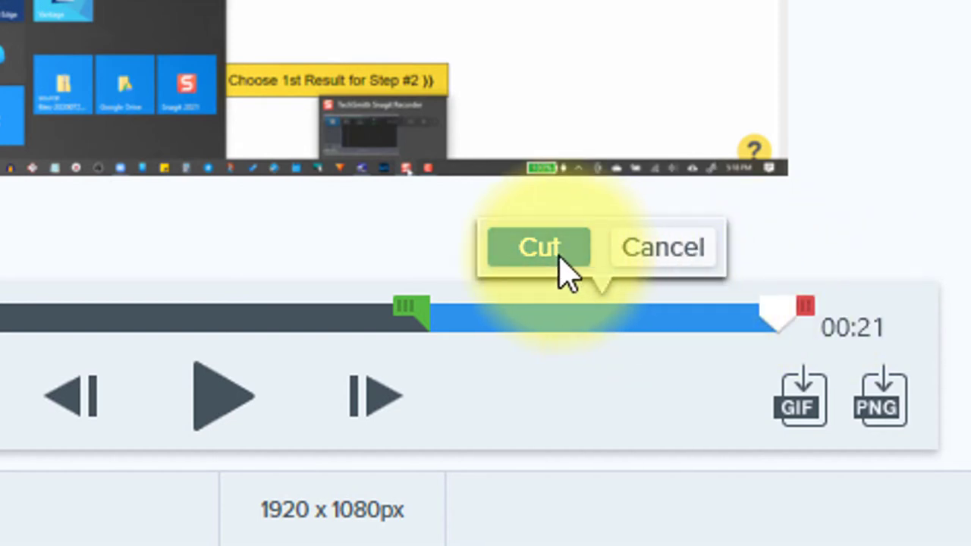
pyautogui.click(550, 263)
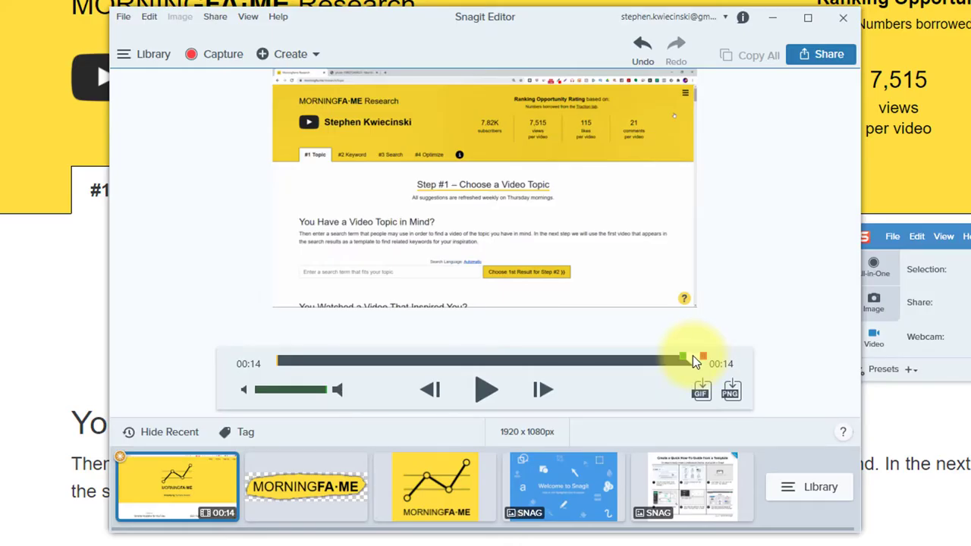
pyautogui.moveTo(694, 356); pyautogui.dragTo(278, 371)
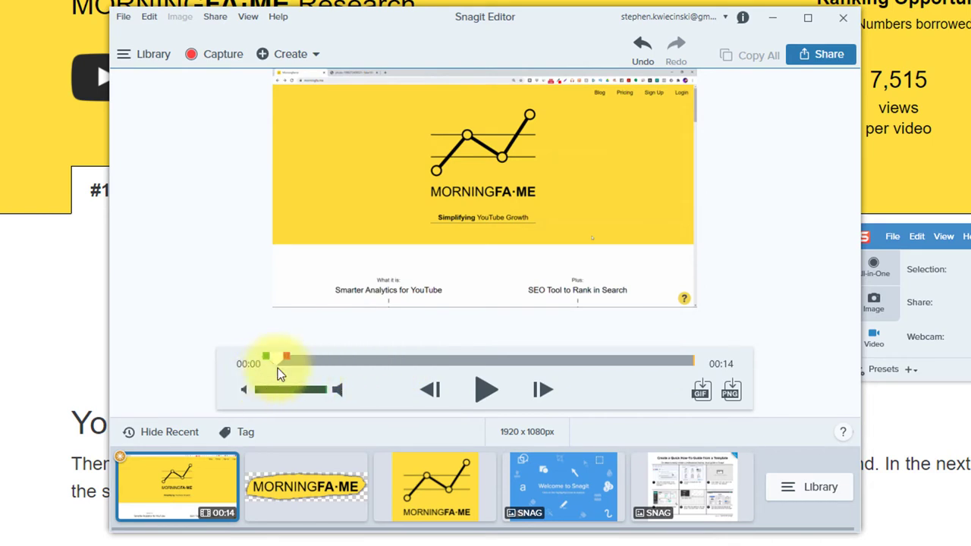
pyautogui.click(480, 391)
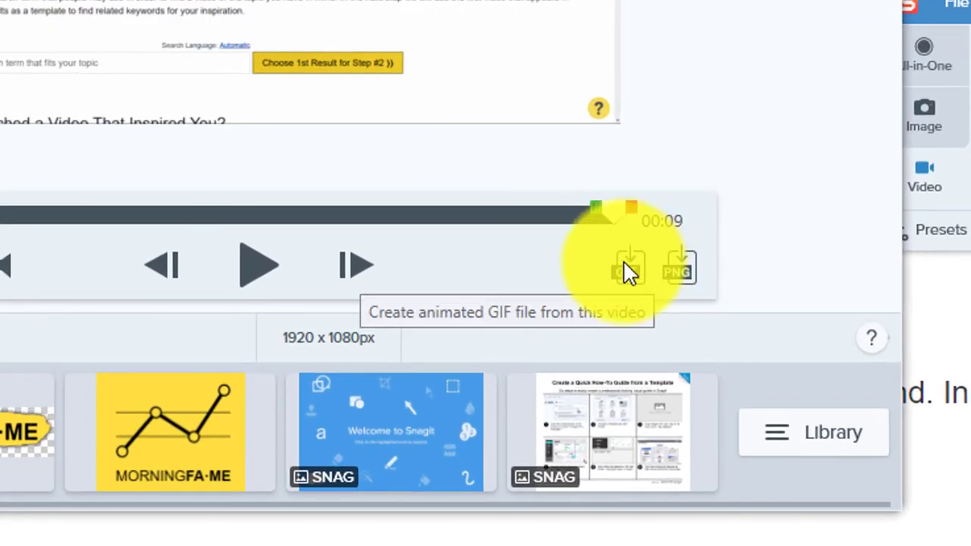
# - Create a 1280 × 720 Screen Video GIF from the trimmed clip
pyautogui.click(626, 262)
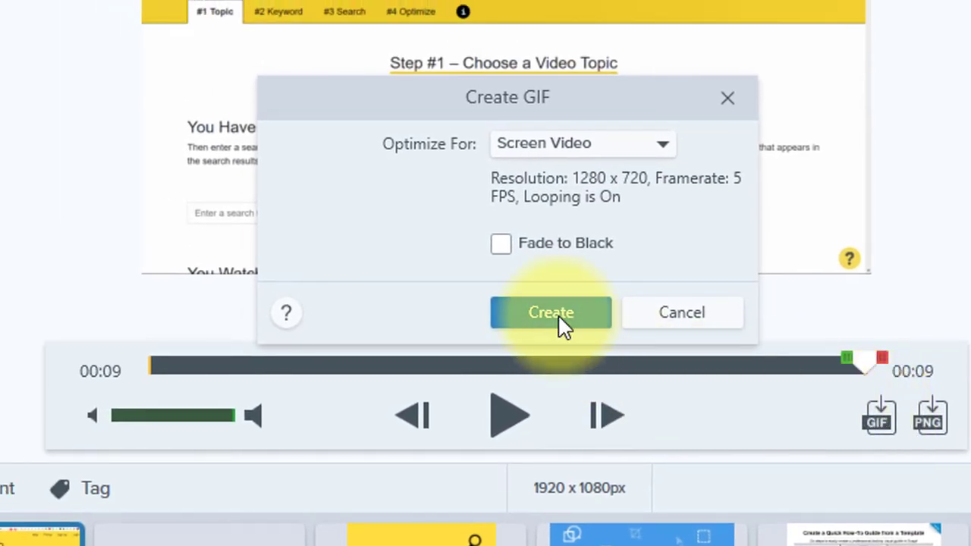
pyautogui.click(551, 313)
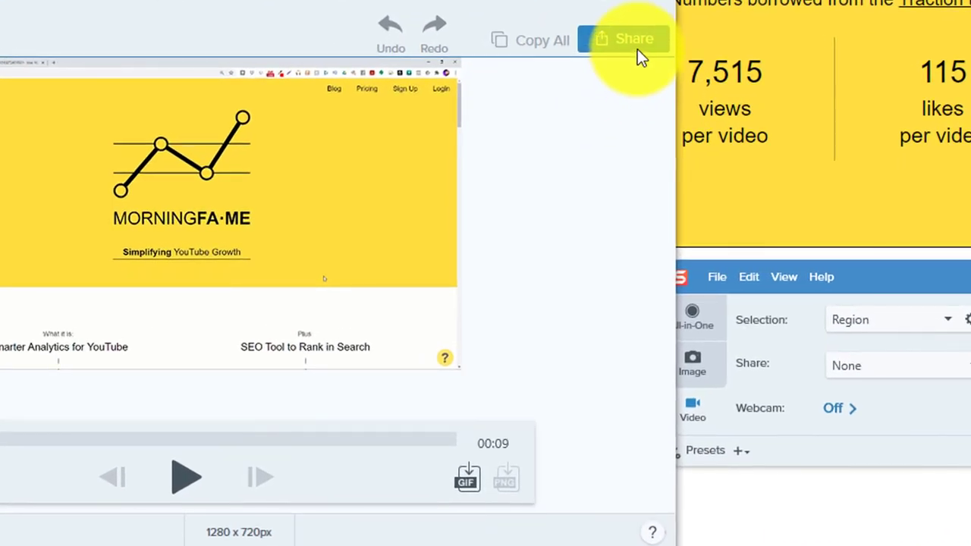
# - Save the GIF as 2021-01-23_17-22-26.gif in the Graphics folder via Share > File
pyautogui.click(562, 111)
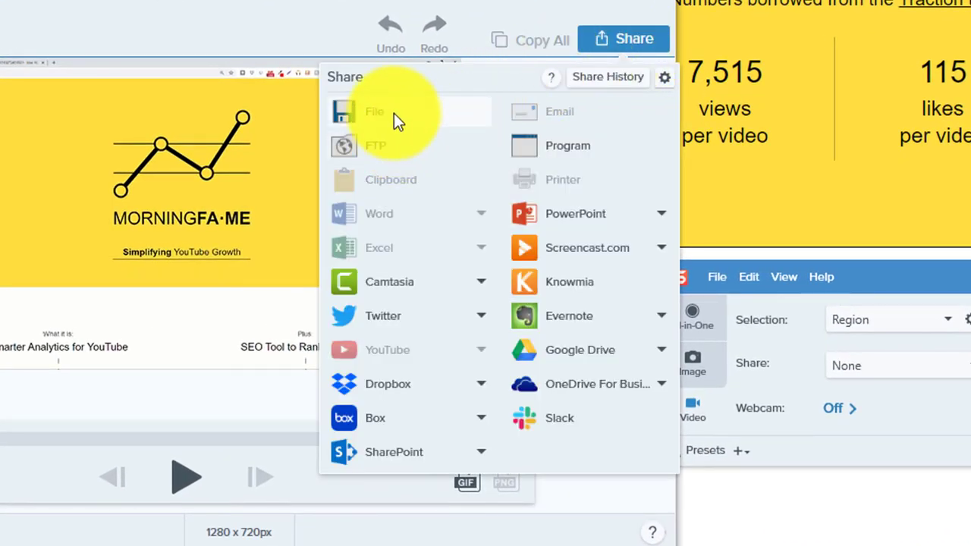
pyautogui.click(392, 108)
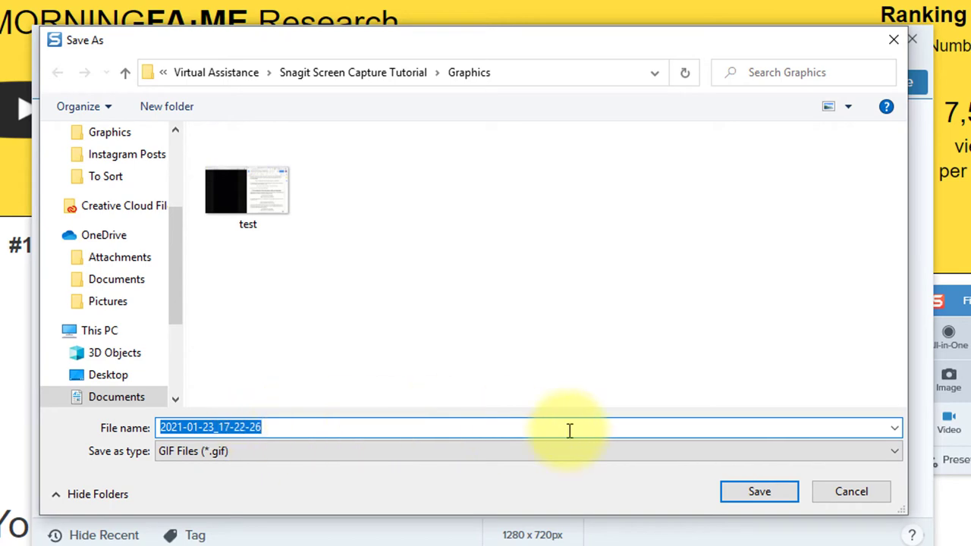
pyautogui.click(738, 493)
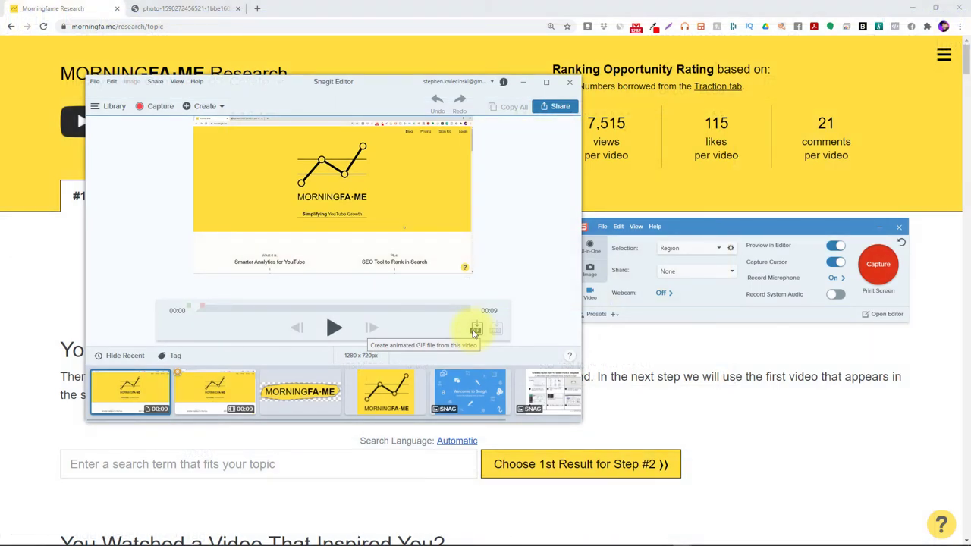
# - Snap the MorningFame window left and select the step 2 placeholder line in the guide
pyautogui.click(479, 15)
pyautogui.press('super+Left')
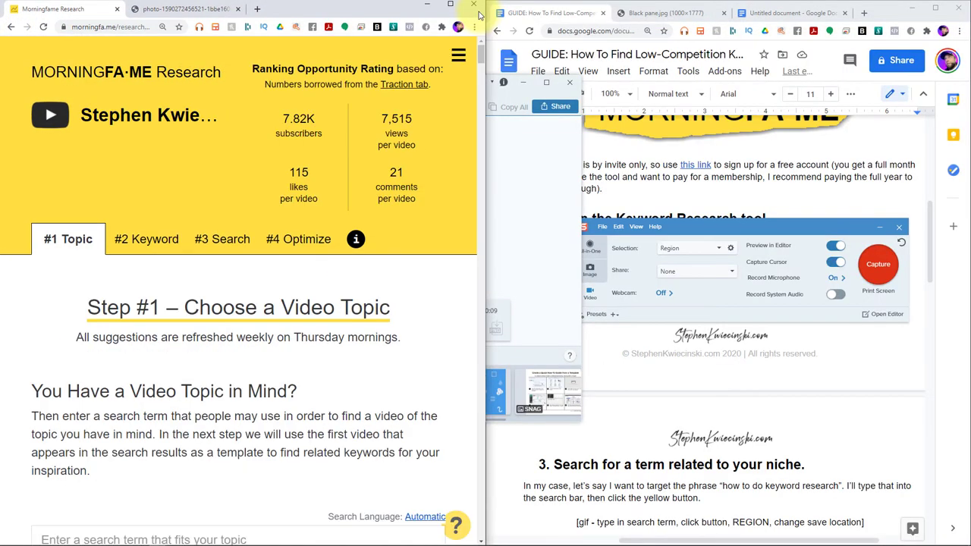
pyautogui.click(642, 176)
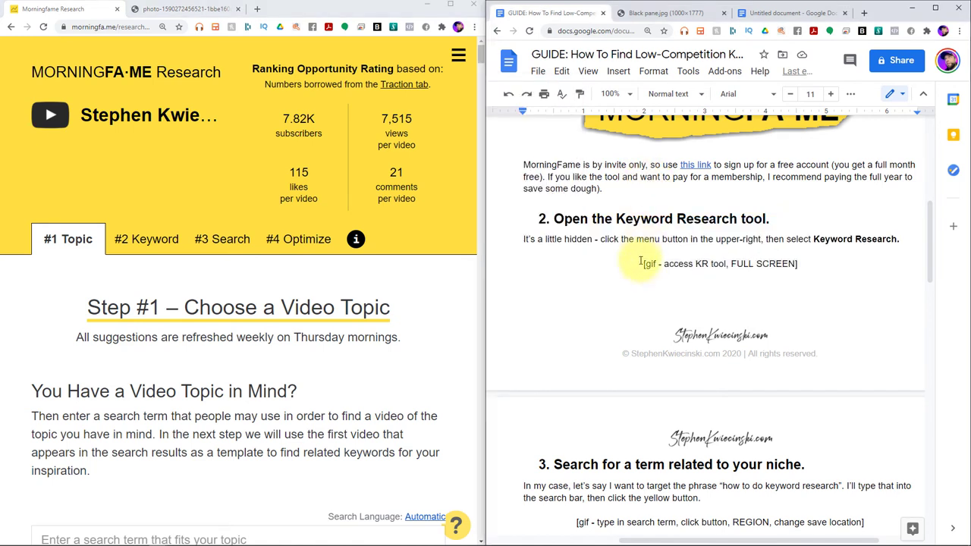
pyautogui.moveTo(640, 264); pyautogui.dragTo(810, 268)
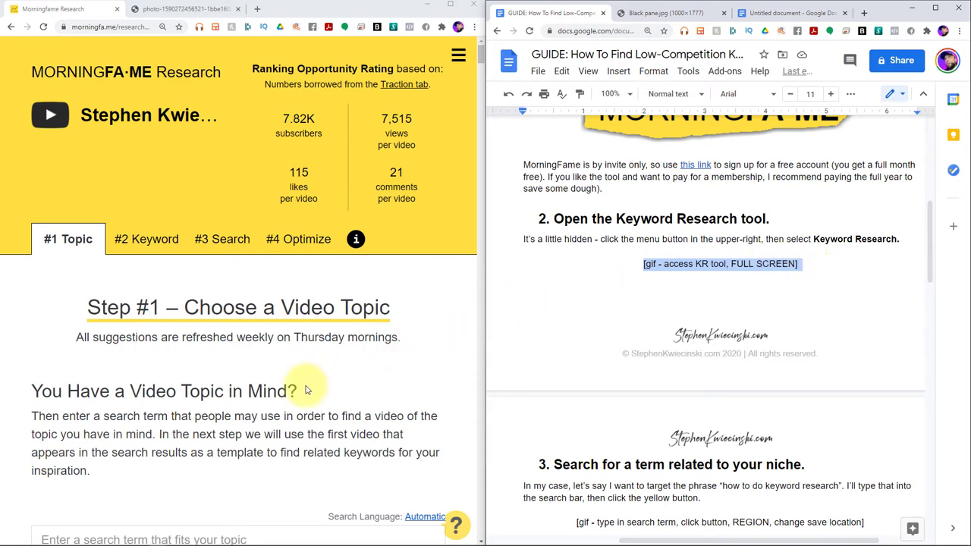
# - Drag the saved GIF from the Graphics folder under step 2 and delete the leftover placeholder
pyautogui.click(101, 539)
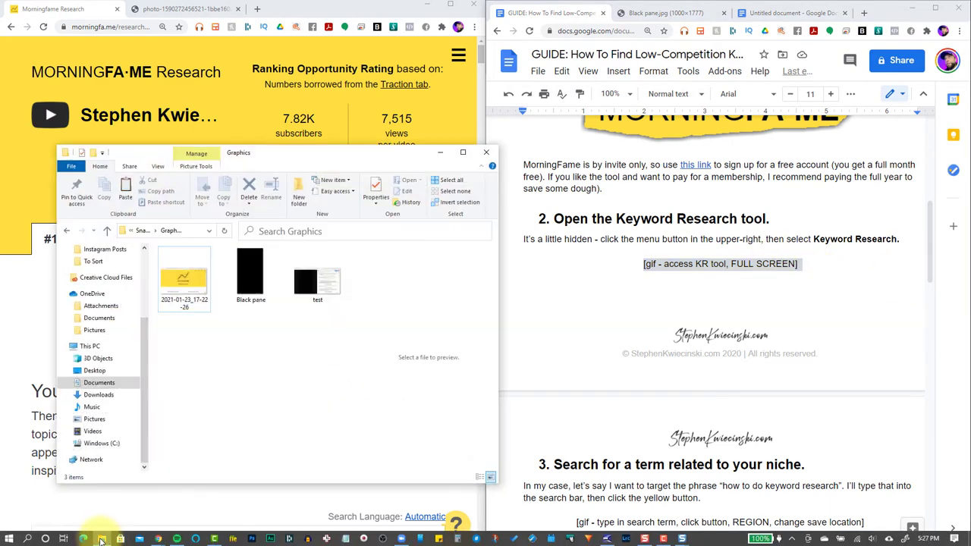
pyautogui.moveTo(189, 276); pyautogui.dragTo(644, 265)
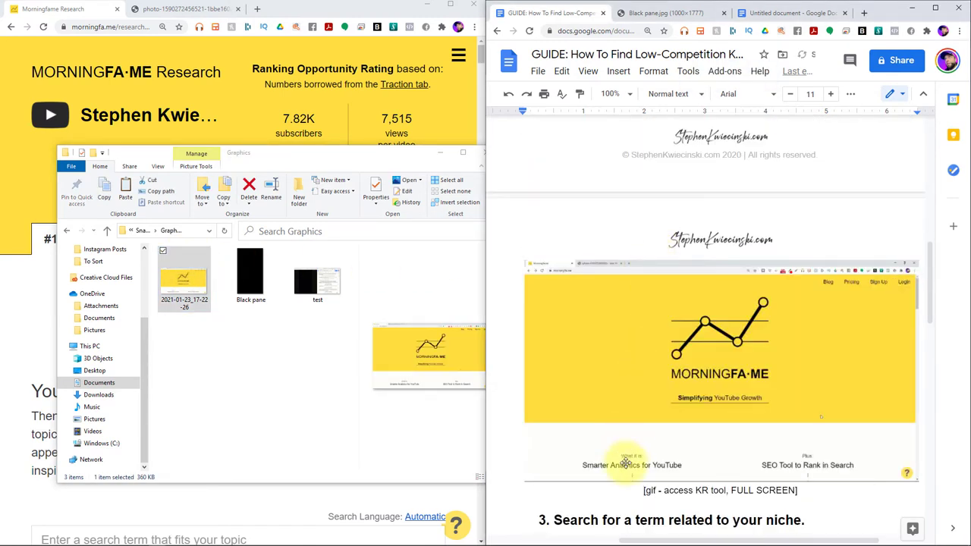
pyautogui.tripleClick(636, 490)
pyautogui.press('BackSpace')
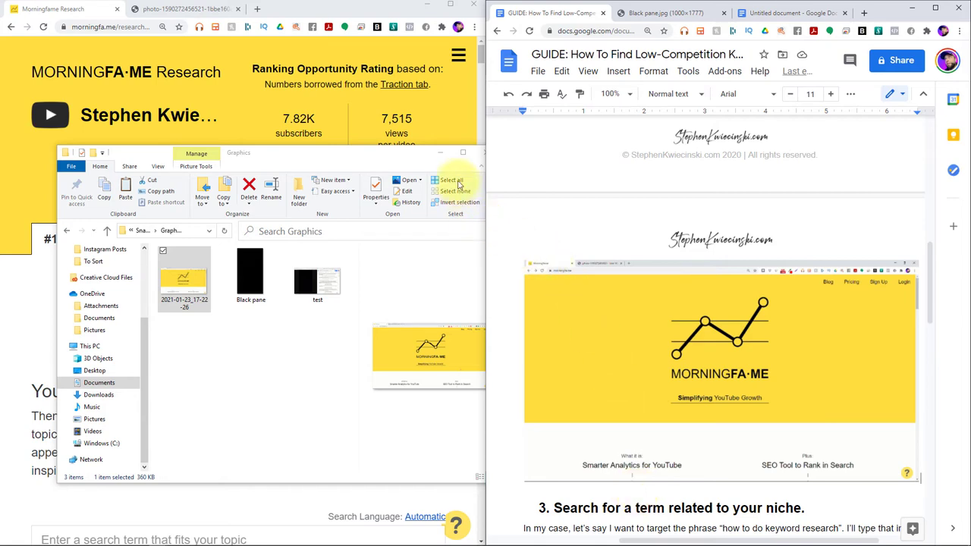
# - Frame an 876 × 180 capture region around MorningFame's search box and Choose 1st Result button
pyautogui.click(443, 156)
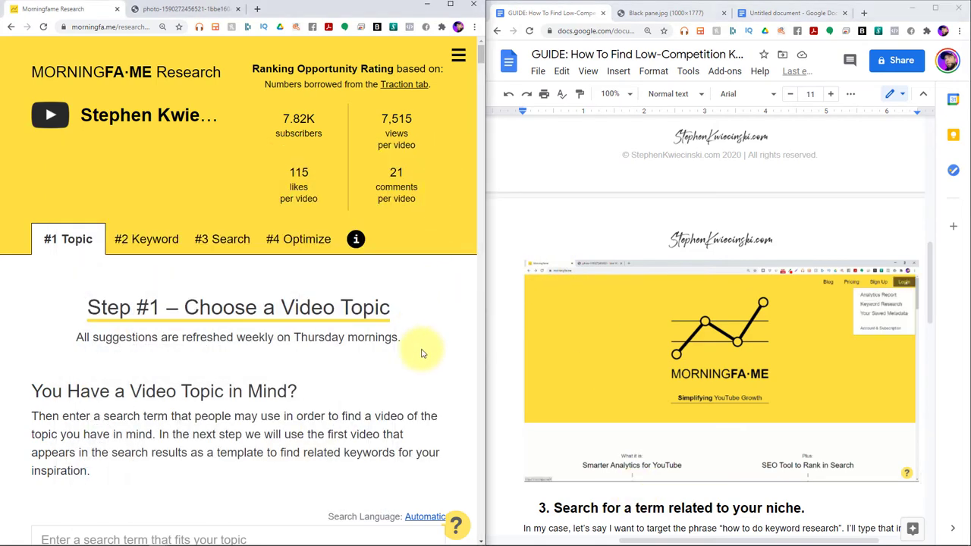
pyautogui.scroll(-3, 423, 353)
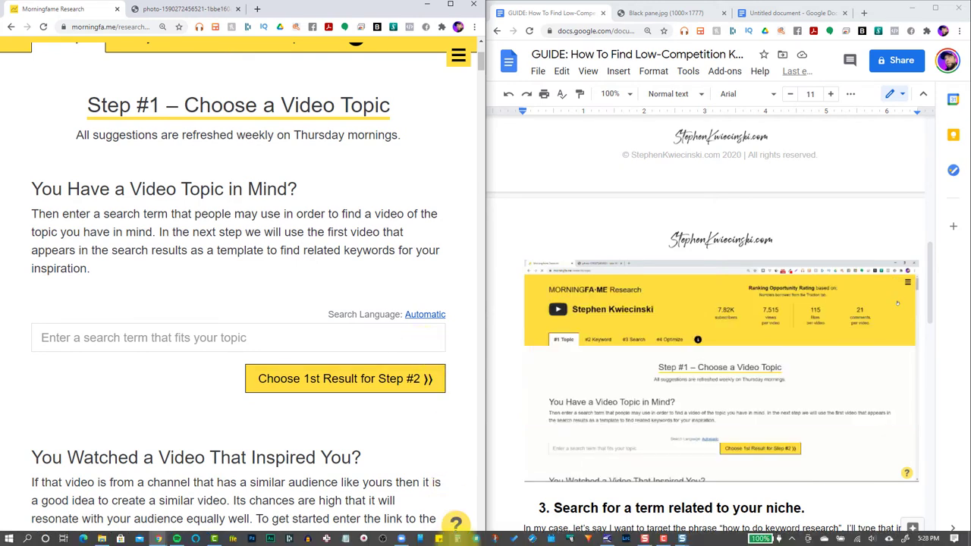
pyautogui.click(643, 538)
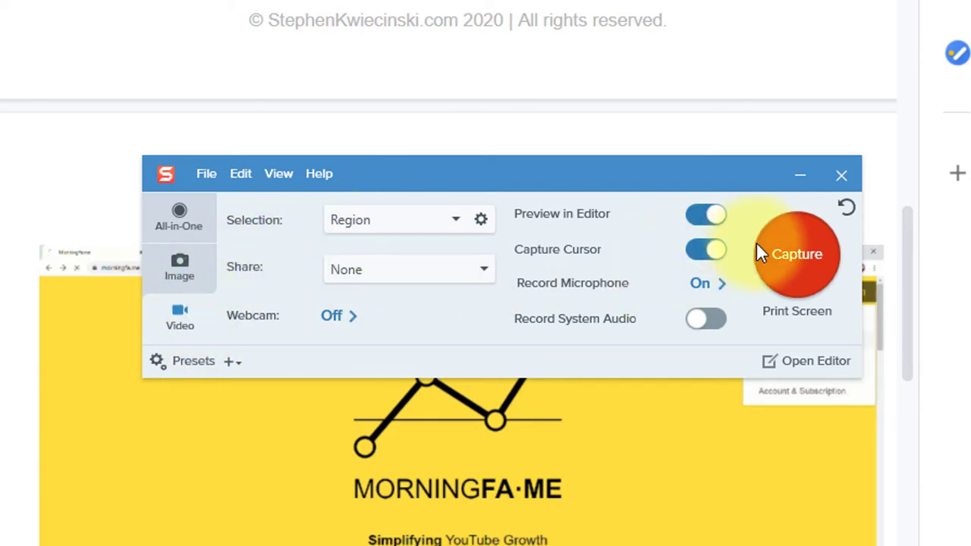
pyautogui.click(791, 252)
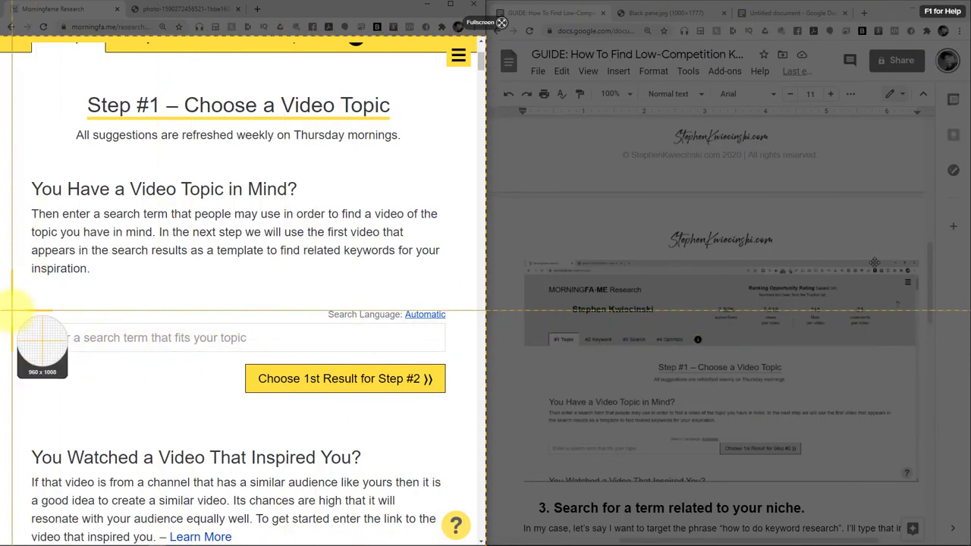
pyautogui.moveTo(11, 311); pyautogui.dragTo(455, 401)
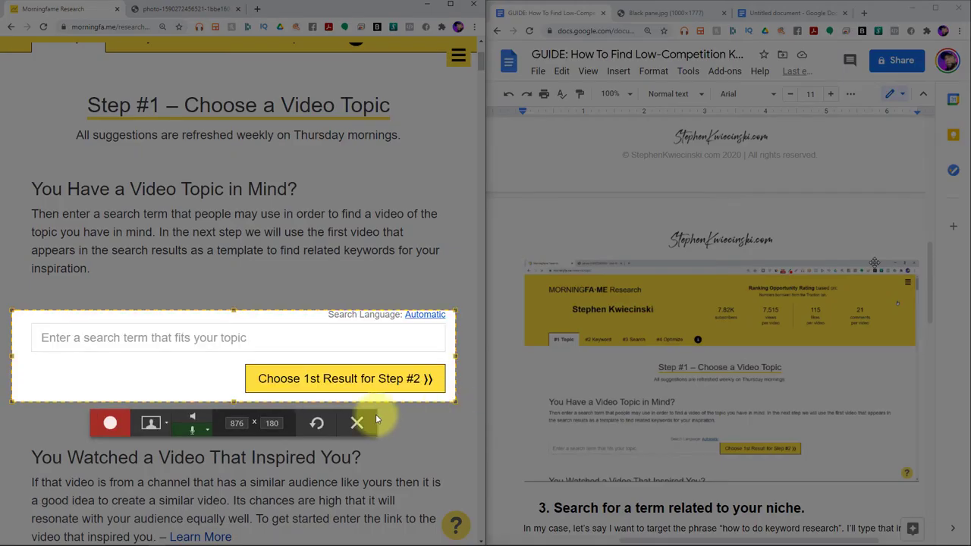
# - Record searching 'how to do keyword research' and choosing the first result, then stop recording
pyautogui.click(112, 423)
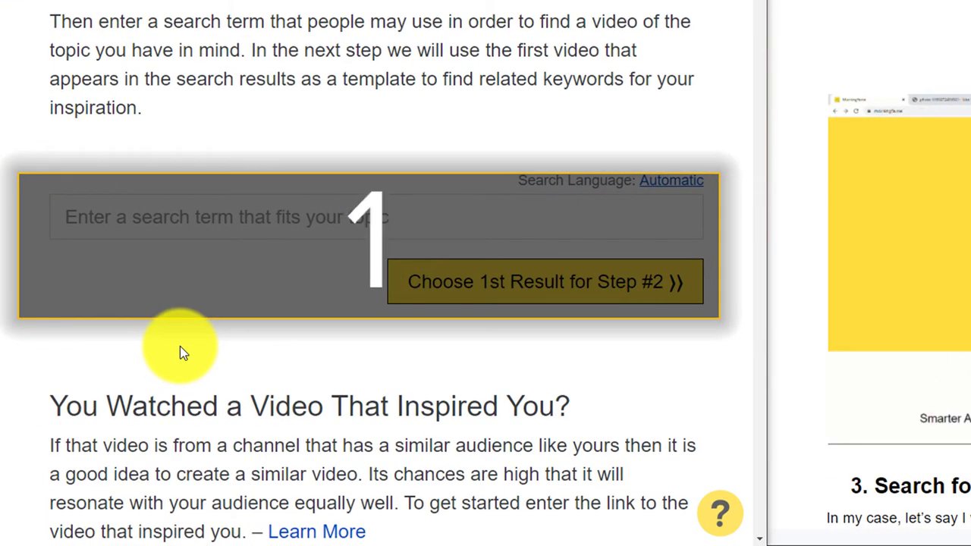
pyautogui.click(197, 220)
pyautogui.write('how to do k')
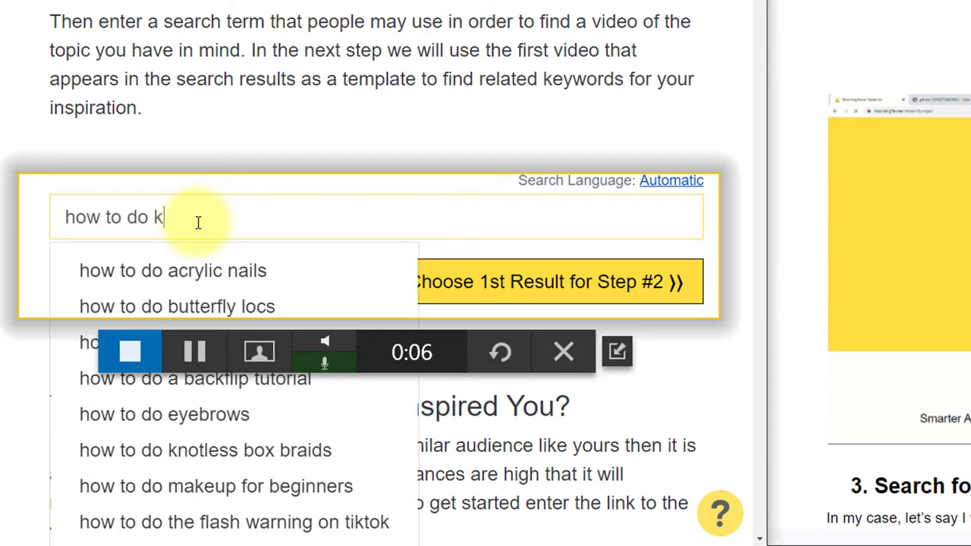
pyautogui.write('eyword research')
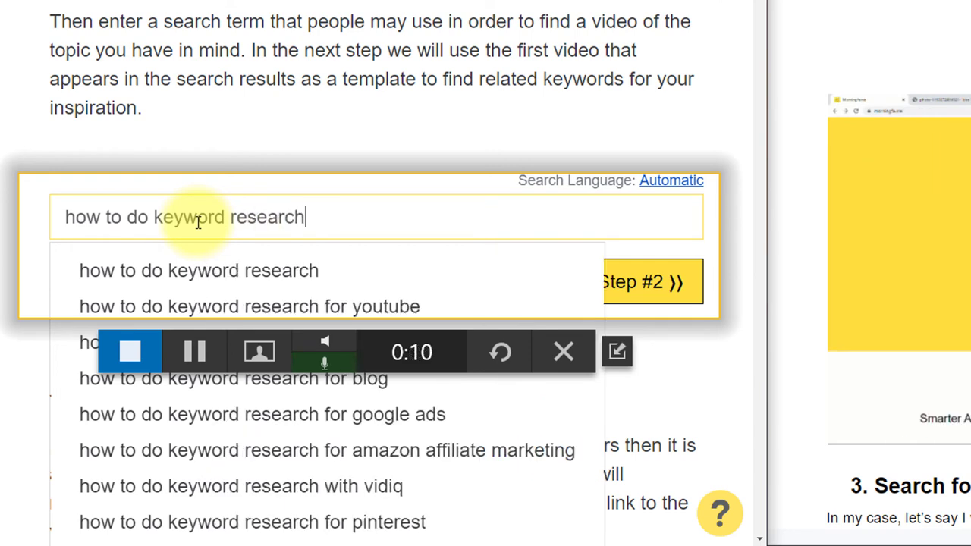
pyautogui.click(666, 292)
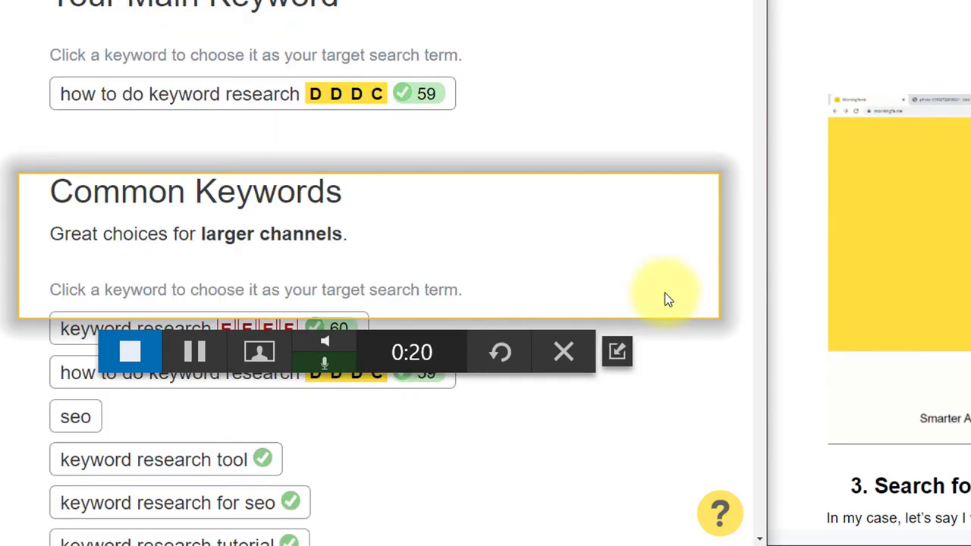
pyautogui.click(127, 349)
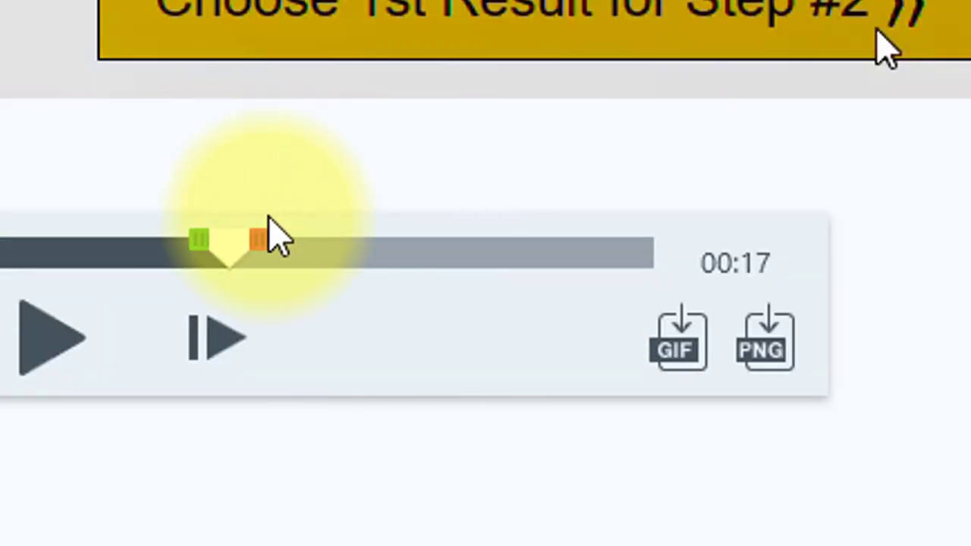
# - Cut the clip's ending to leave 11 seconds and turn it into a GIF
pyautogui.moveTo(271, 249); pyautogui.dragTo(722, 262)
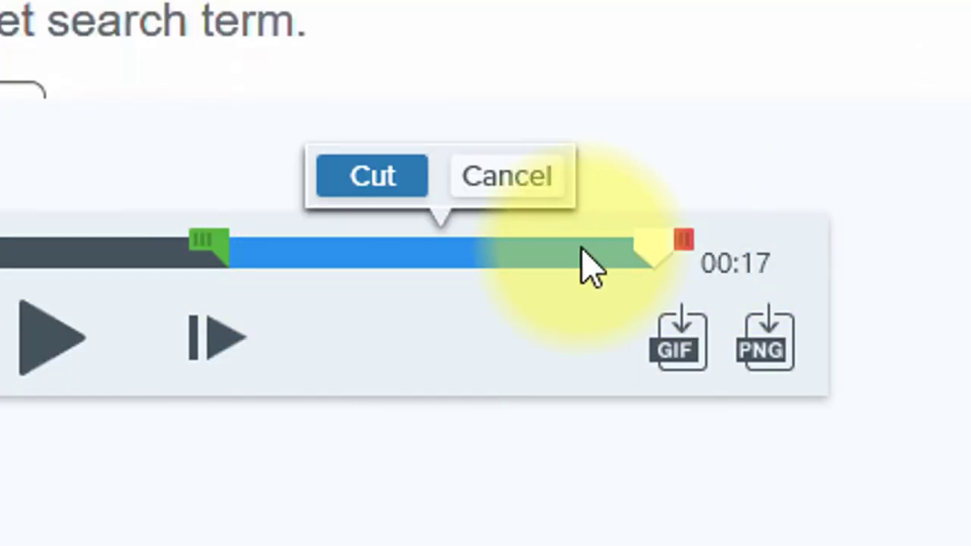
pyautogui.click(381, 182)
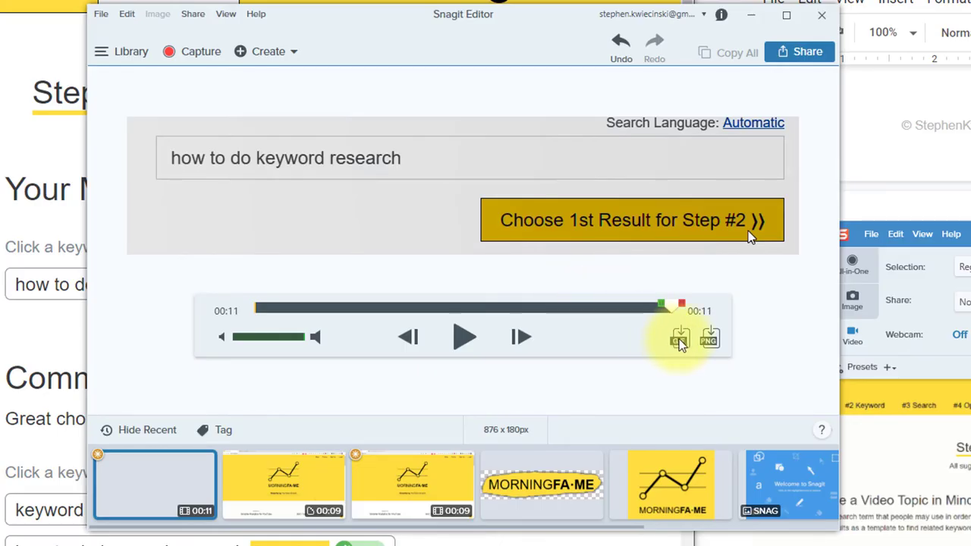
pyautogui.click(681, 339)
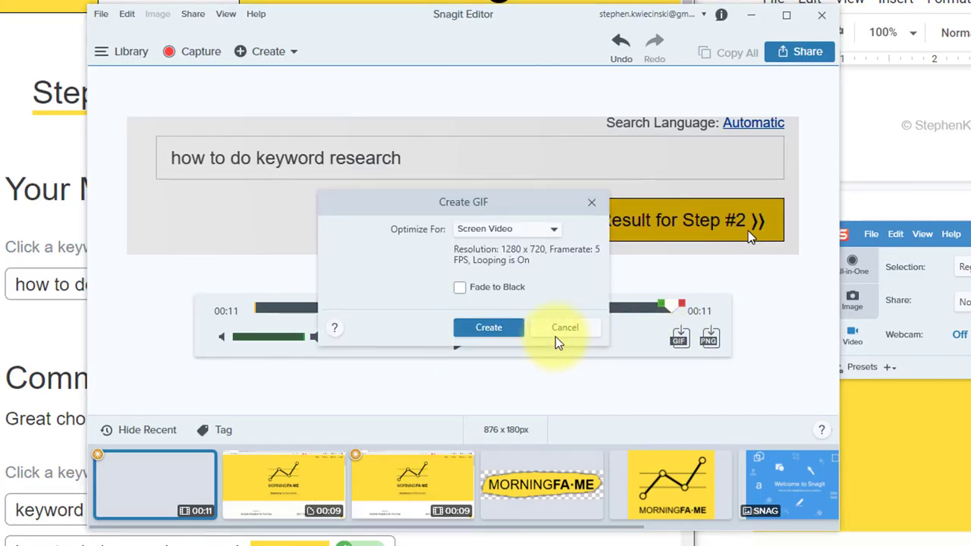
pyautogui.click(490, 331)
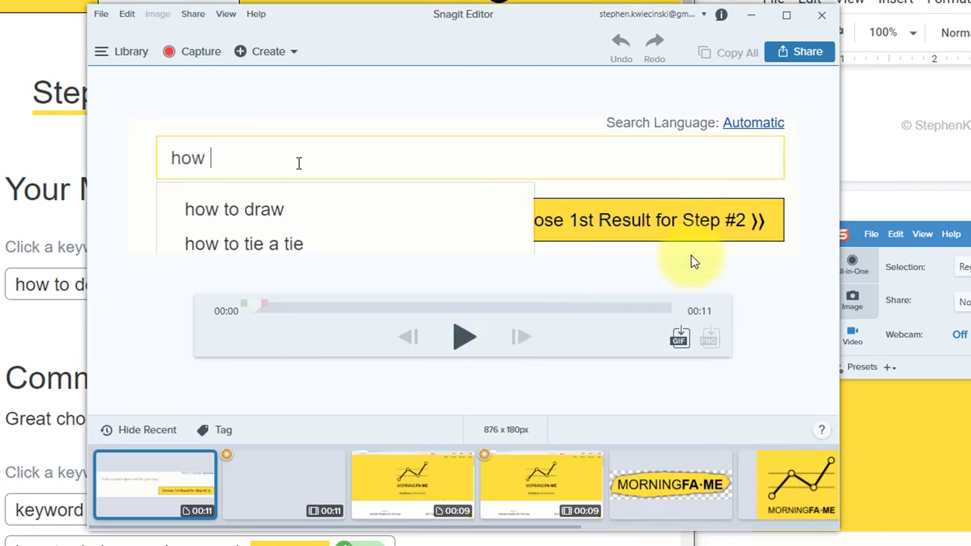
# - Save the GIF as 'text 01' in the Graphics folder
pyautogui.click(805, 51)
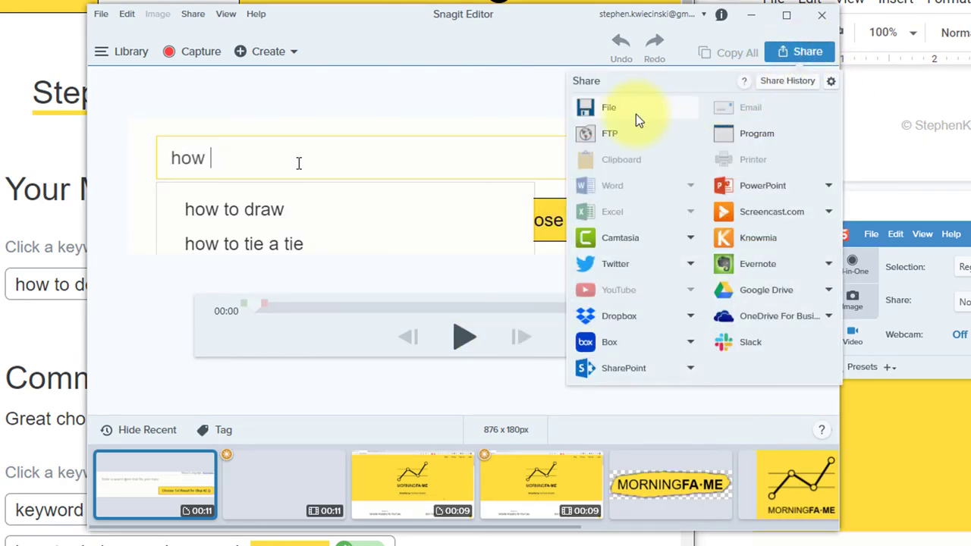
pyautogui.click(617, 109)
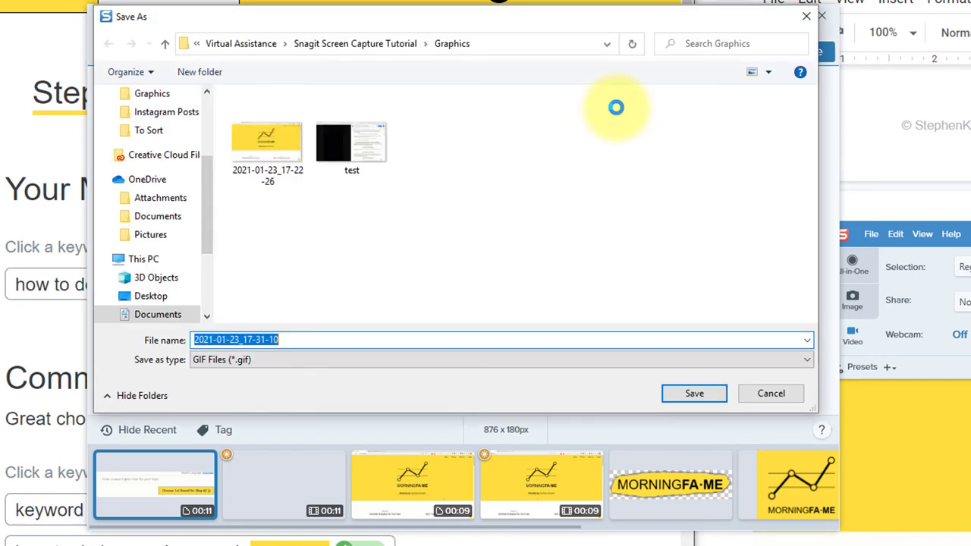
pyautogui.write('text 01')
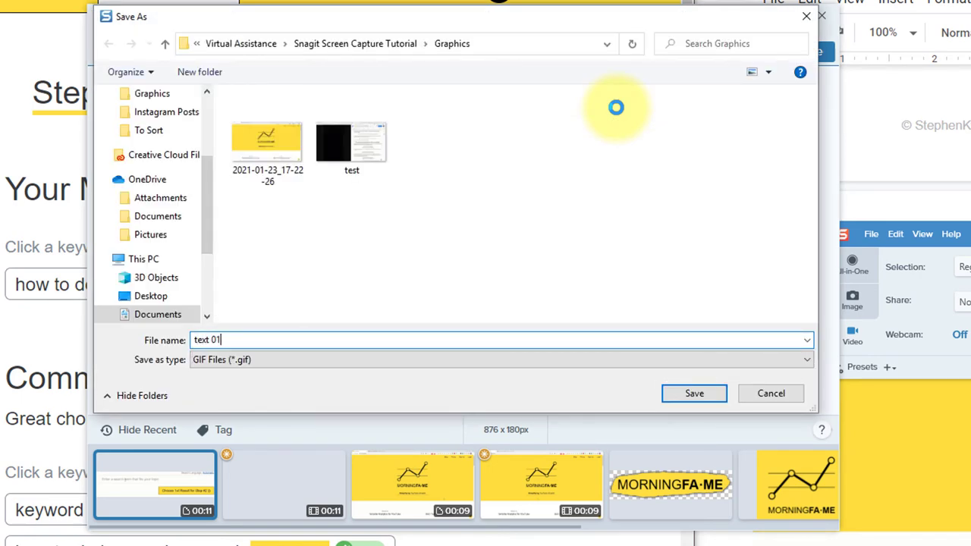
pyautogui.click(697, 392)
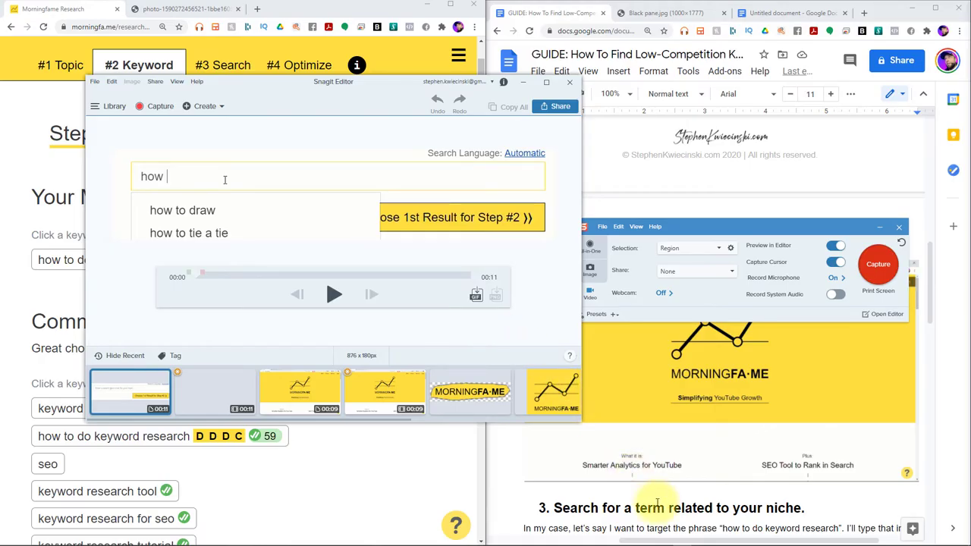
# - Drag the text 01 GIF under step 3 and delete the [gif …] placeholder note
pyautogui.scroll(-3, 657, 507)
pyautogui.scroll(-2, 657, 502)
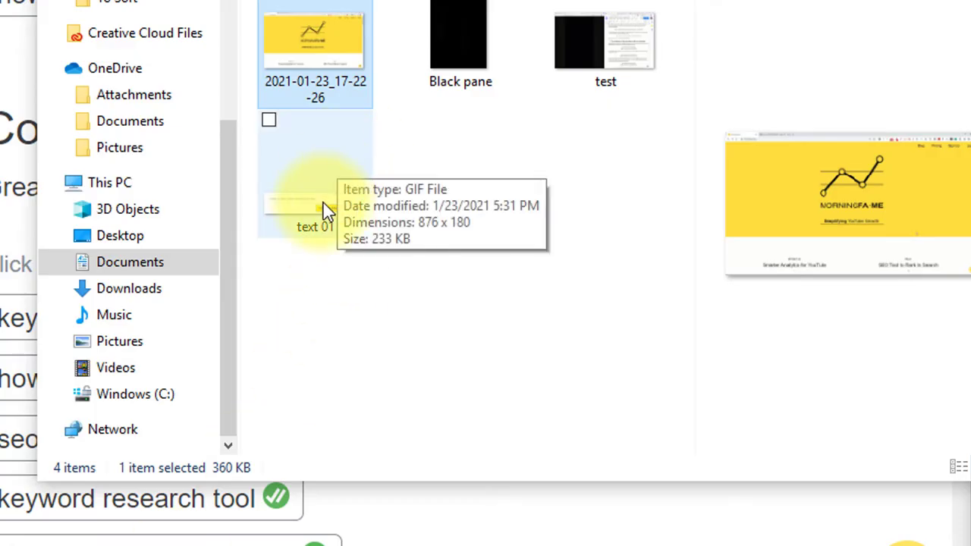
pyautogui.moveTo(326, 210); pyautogui.dragTo(198, 171)
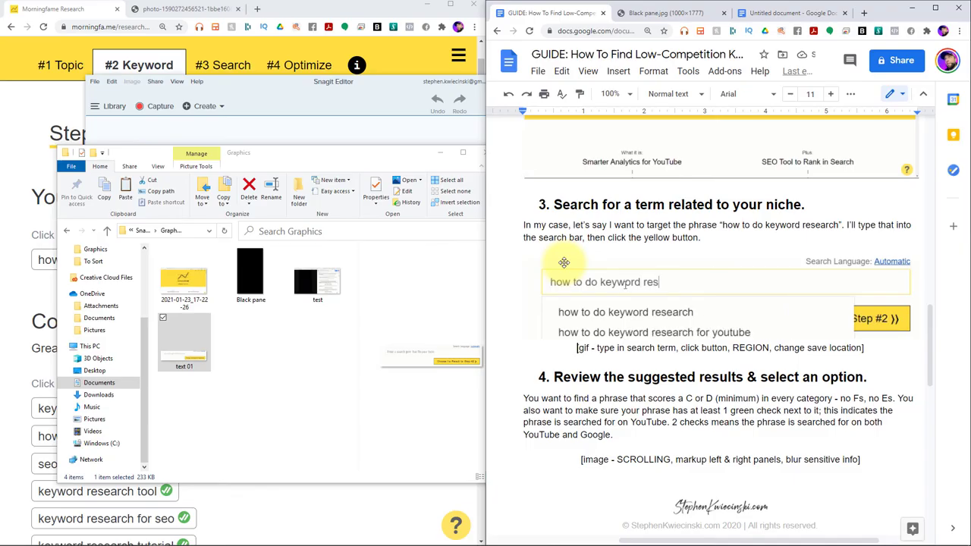
pyautogui.tripleClick(570, 347)
pyautogui.press('Delete')
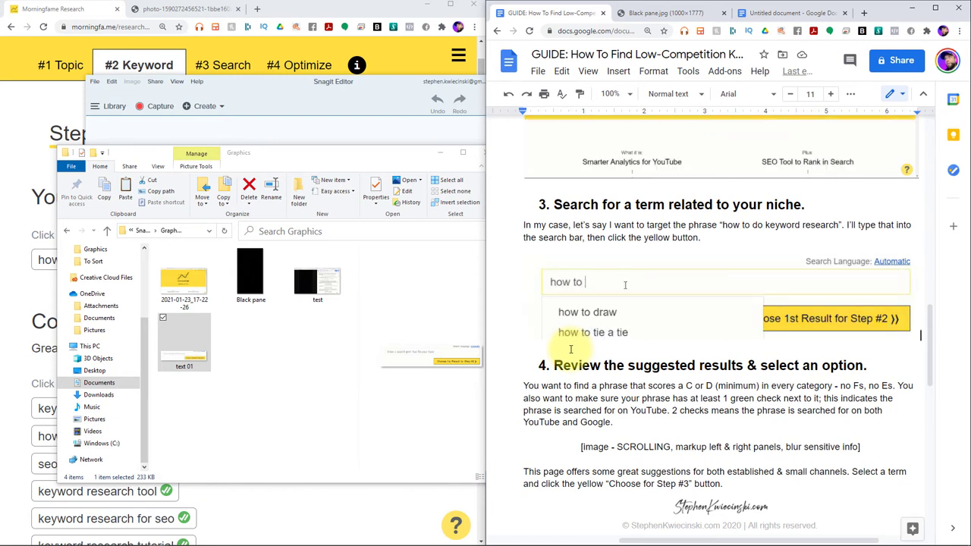
pyautogui.click(91, 17)
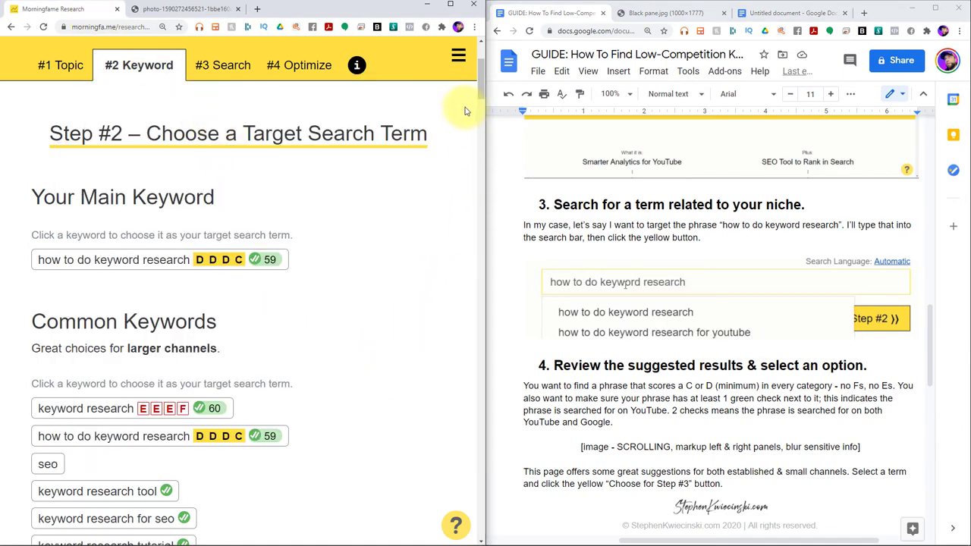
# - Widen the MorningFame window over the guide and scroll back to the Step #2 page top
pyautogui.moveTo(480, 84); pyautogui.dragTo(479, 59)
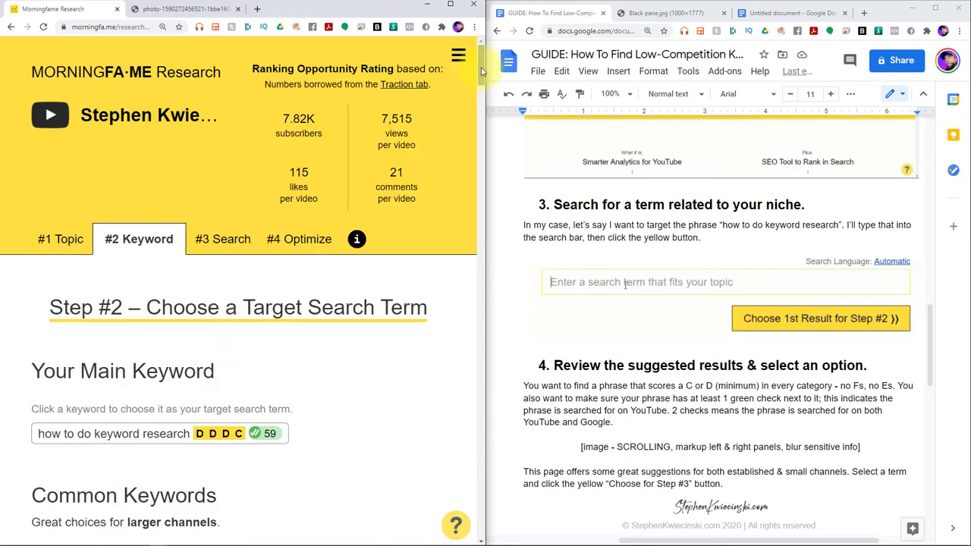
pyautogui.moveTo(483, 72); pyautogui.dragTo(488, 101)
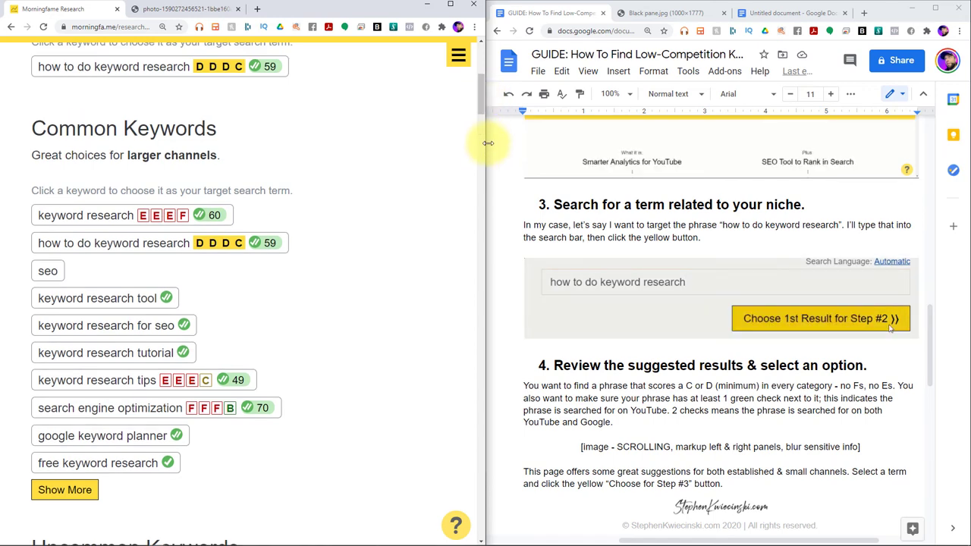
pyautogui.moveTo(487, 145); pyautogui.dragTo(804, 195)
pyautogui.moveTo(797, 156); pyautogui.dragTo(799, 112)
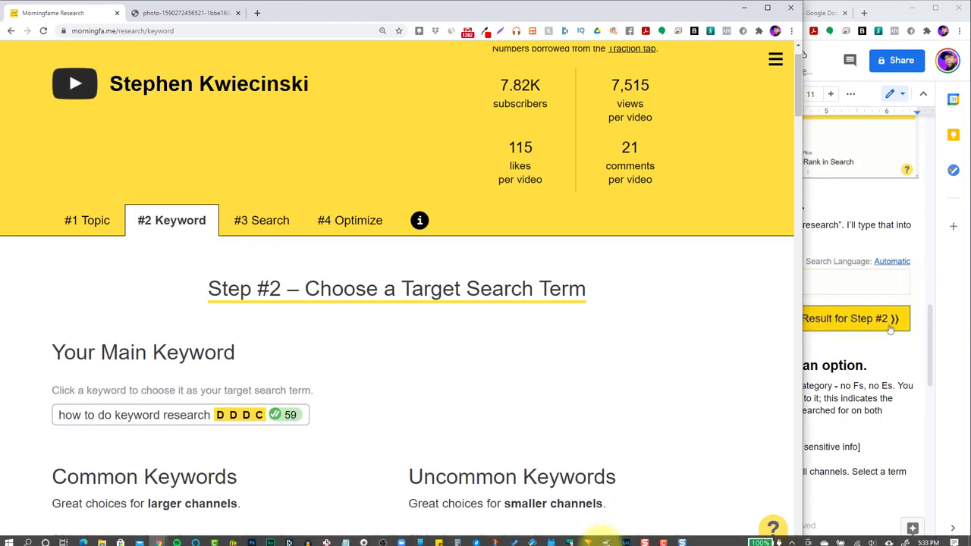
# - Set Snagit's image capture selection to Panoramic and start a capture
pyautogui.moveTo(599, 538)
pyautogui.click(645, 539)
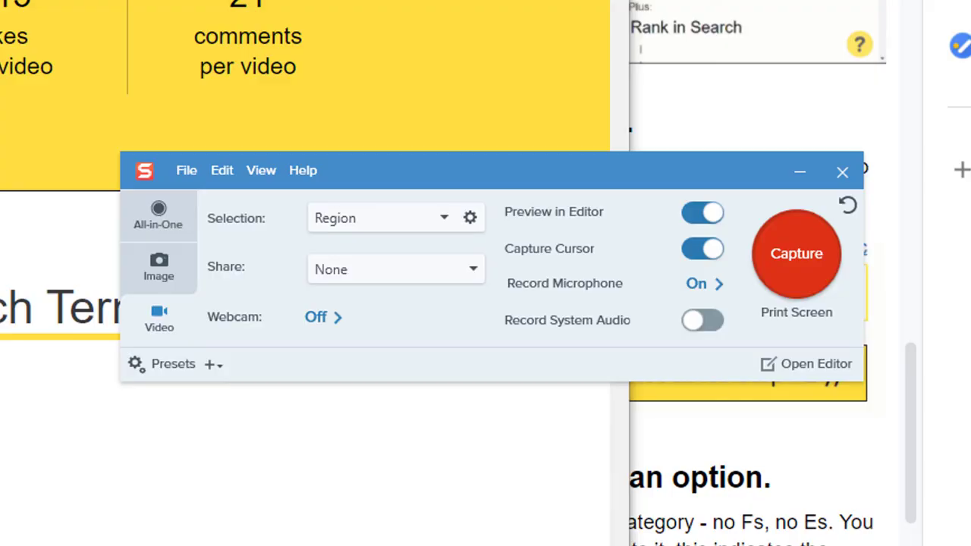
pyautogui.click(169, 265)
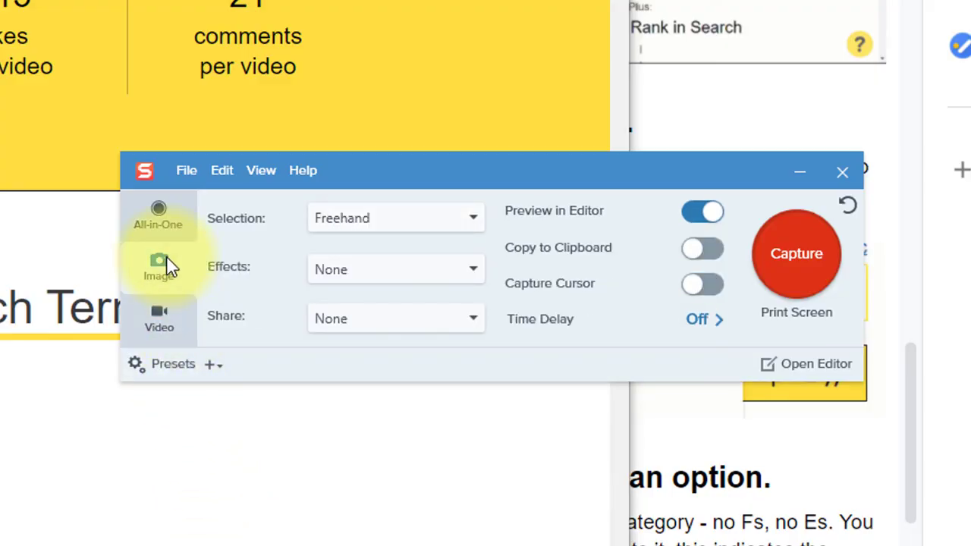
pyautogui.click(412, 220)
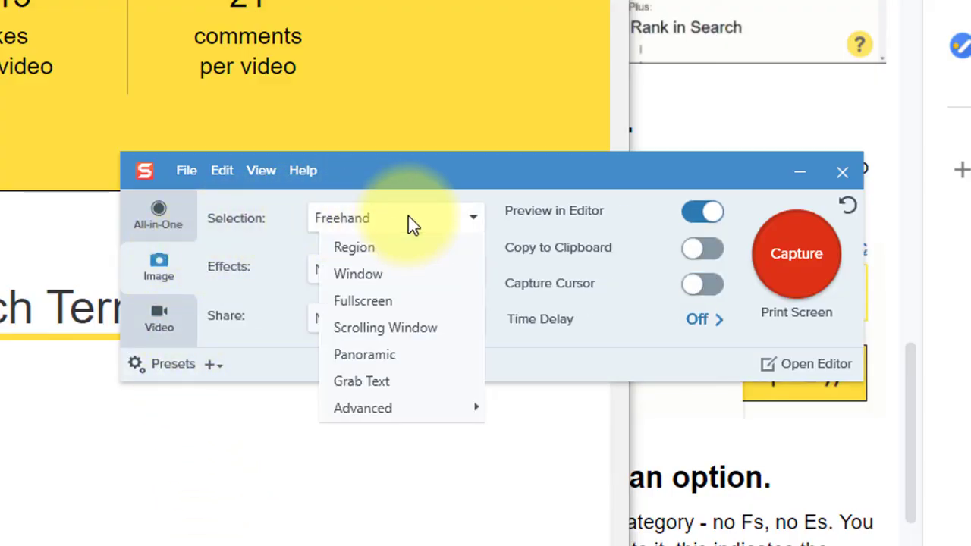
pyautogui.click(411, 357)
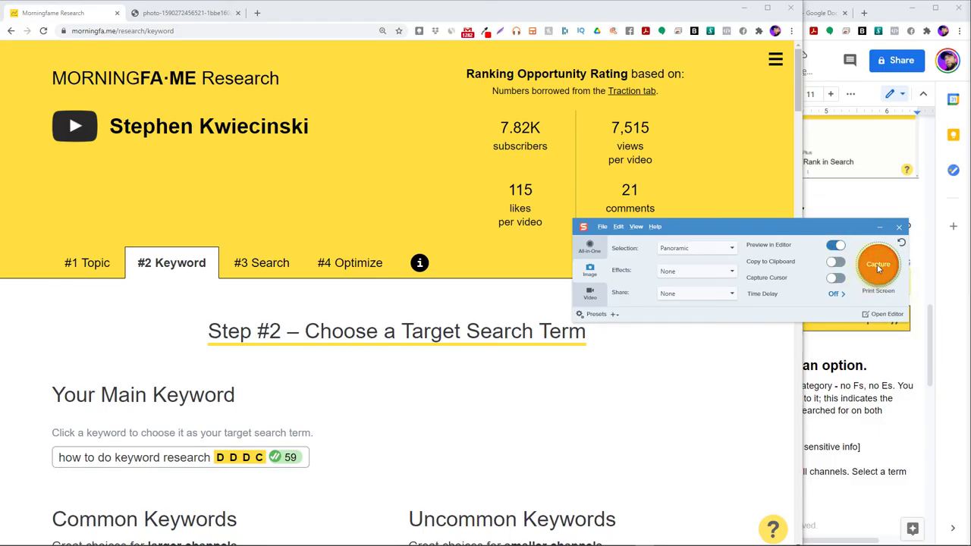
pyautogui.click(877, 264)
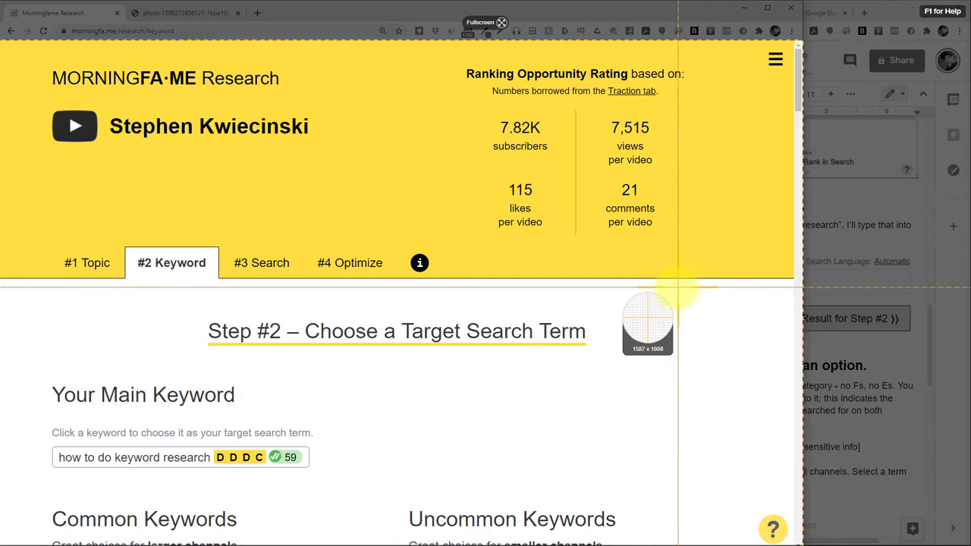
# - Capture MorningFame's Step #2 keyword page panoramically, scrolling past both keyword lists, then finish with Shift+F10
pyautogui.click(677, 288)
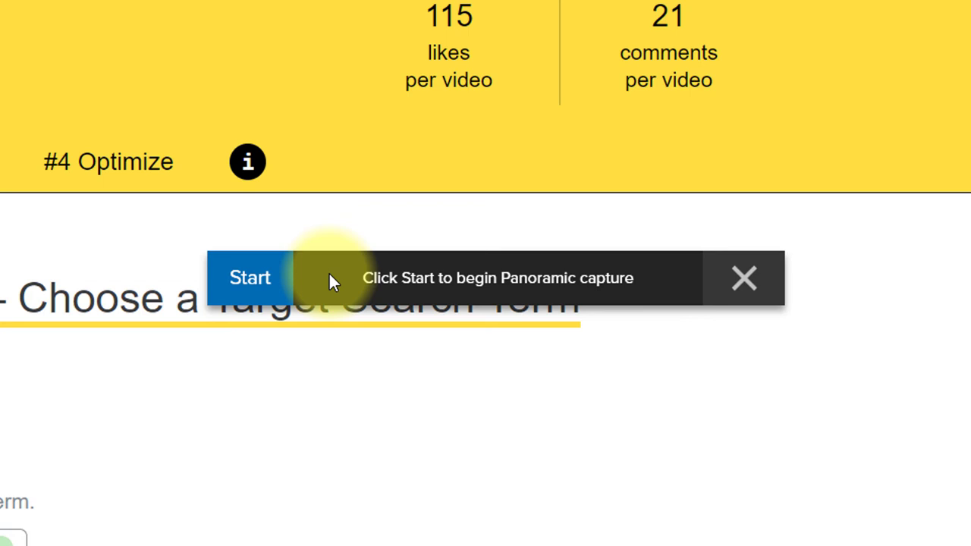
pyautogui.moveTo(328, 282); pyautogui.dragTo(824, 217)
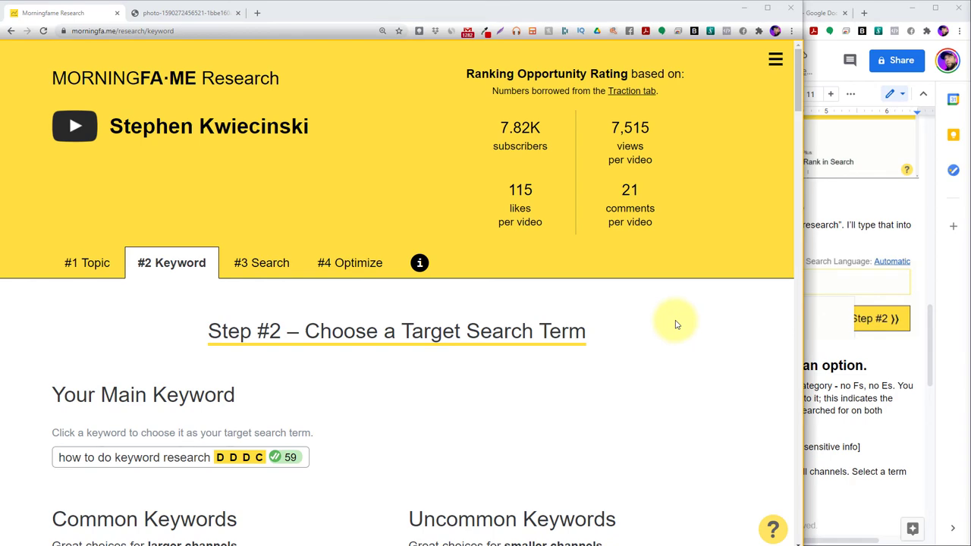
pyautogui.scroll(-2, 677, 325)
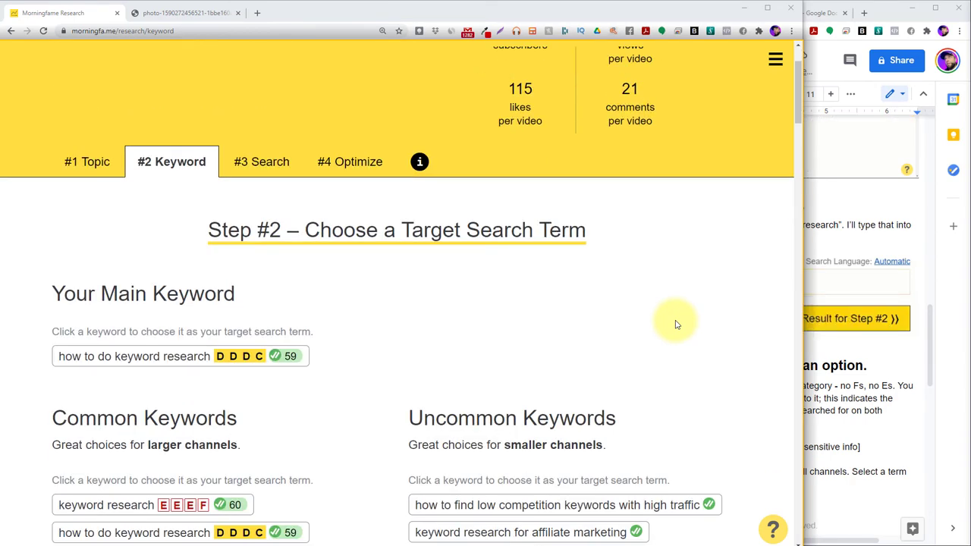
pyautogui.scroll(-2, 676, 324)
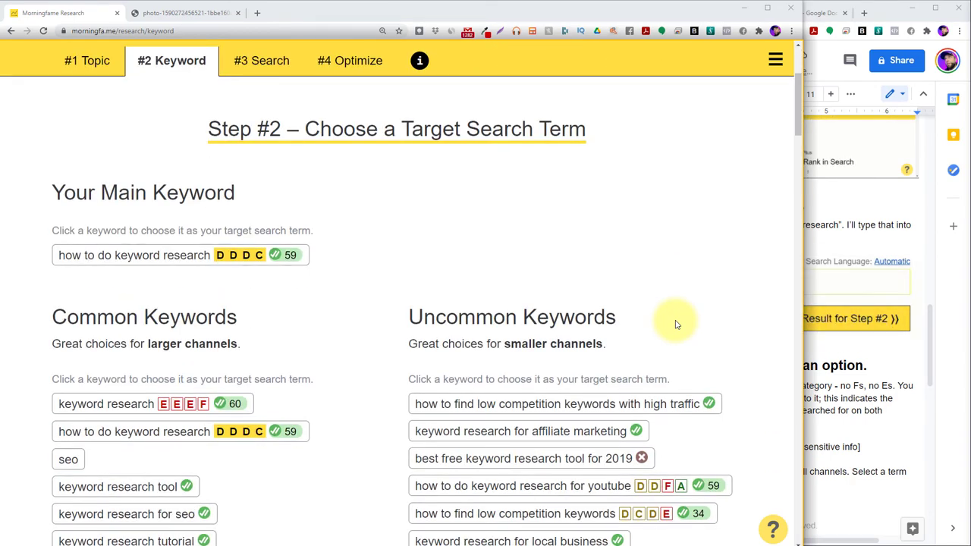
pyautogui.scroll(-2, 676, 324)
pyautogui.scroll(-2, 677, 325)
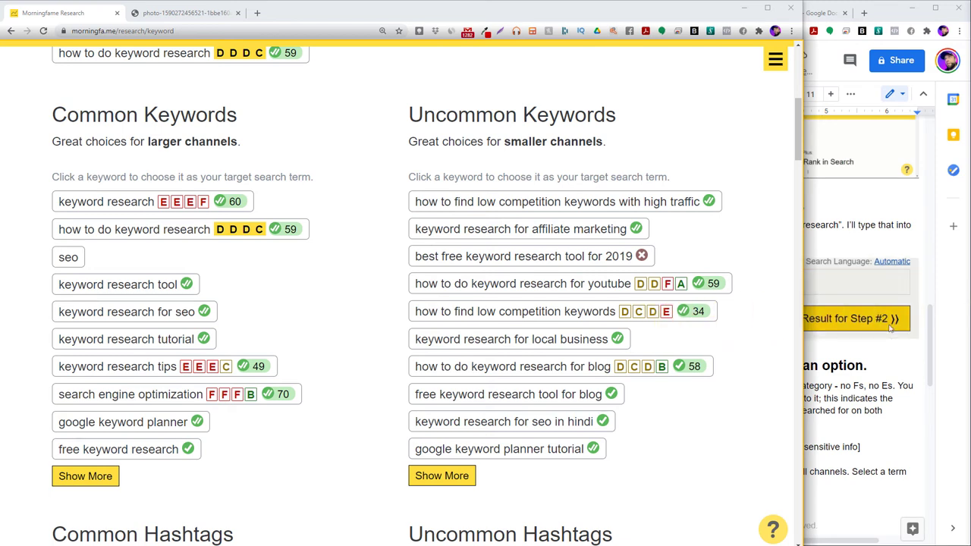
pyautogui.hotkey('shift', 'F10')
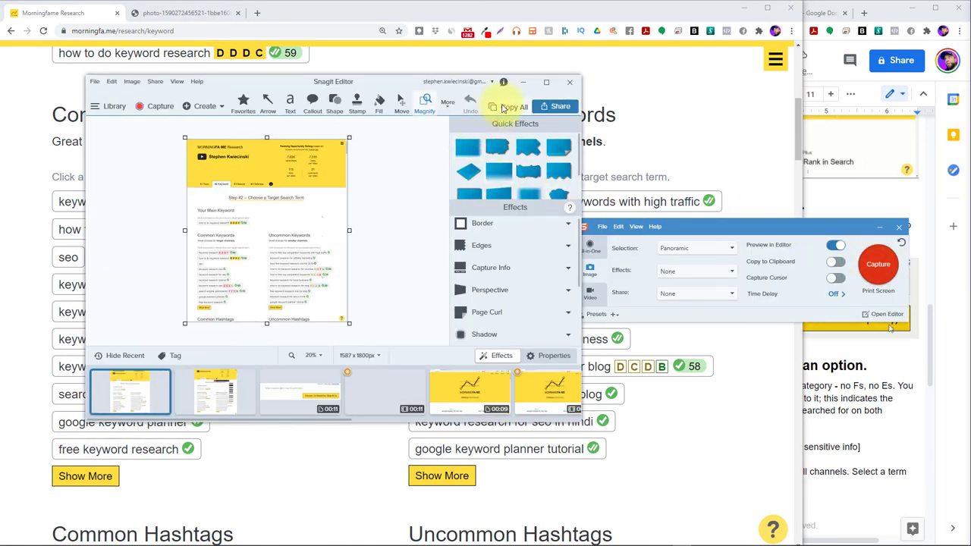
# - Maximize Snagit Editor and crop the capture's bottom to 1586 x 1711px, just below the keyword lists
pyautogui.click(544, 84)
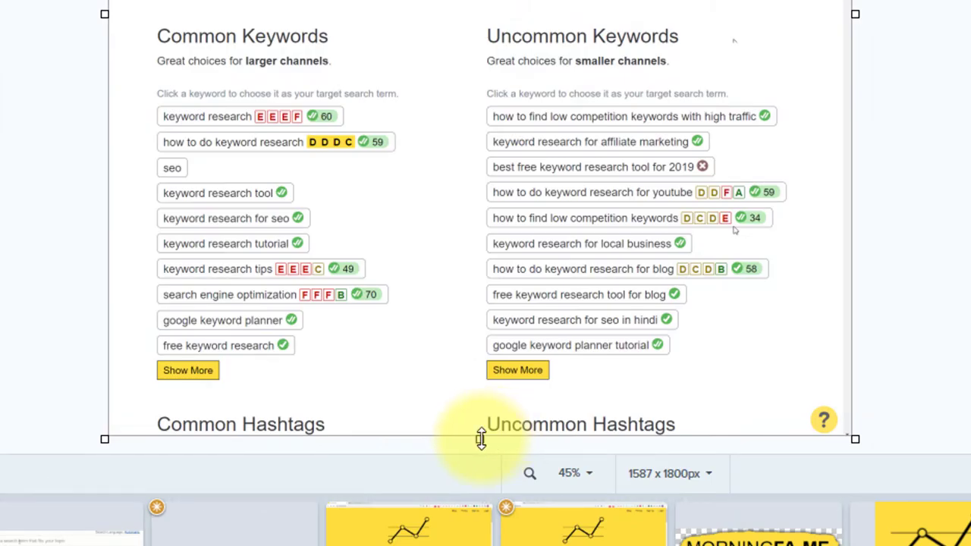
pyautogui.moveTo(481, 438); pyautogui.dragTo(472, 399)
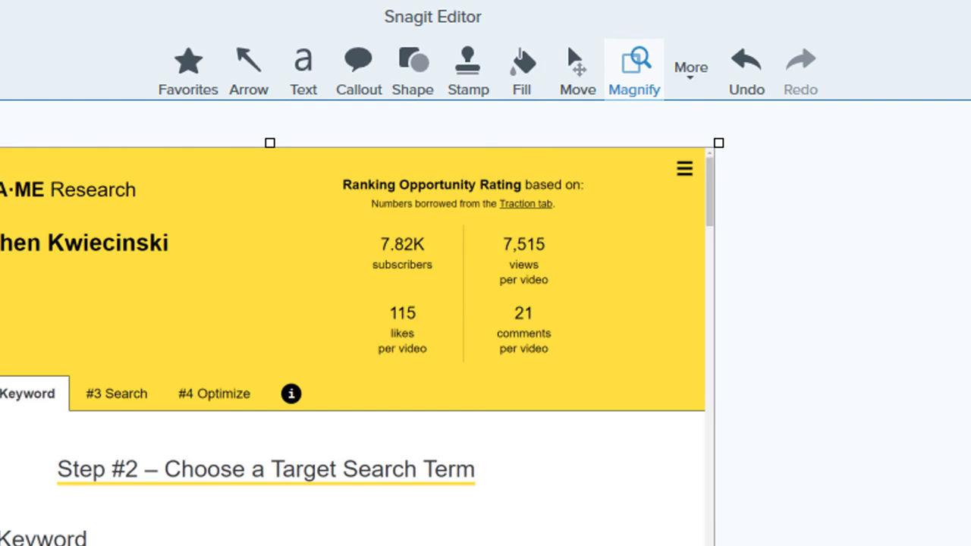
# - Blur the four channel statistics at intensity 100 and nudge the image's right edge inward
pyautogui.click(689, 79)
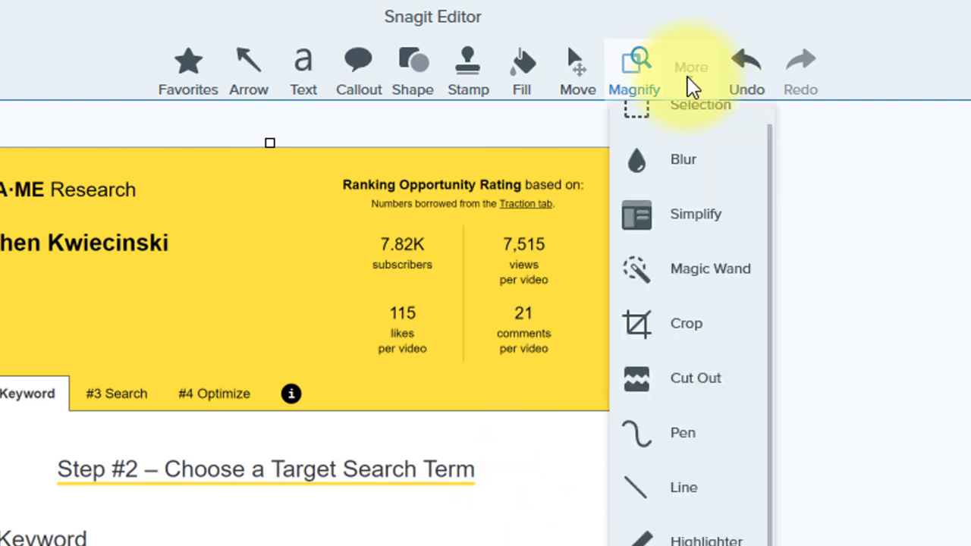
pyautogui.click(683, 160)
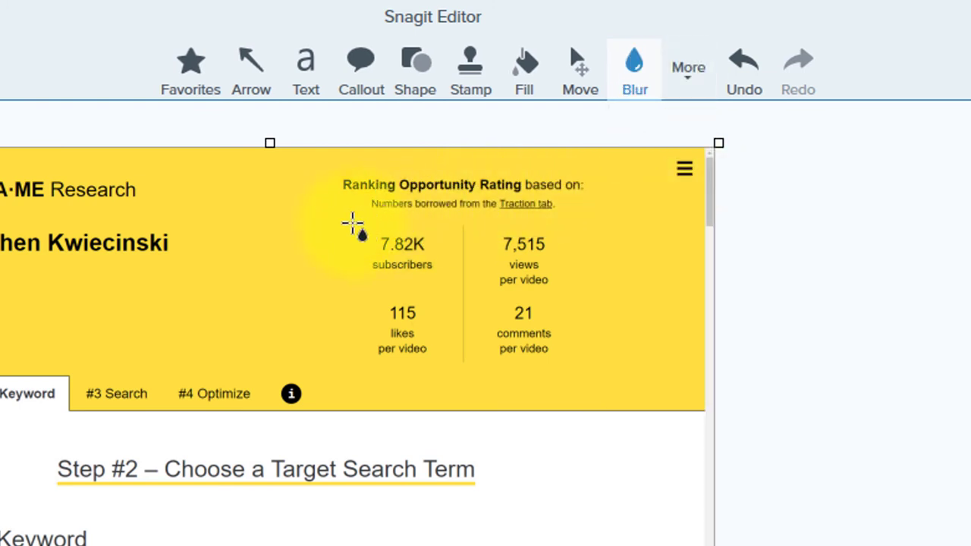
pyautogui.moveTo(347, 222); pyautogui.dragTo(582, 372)
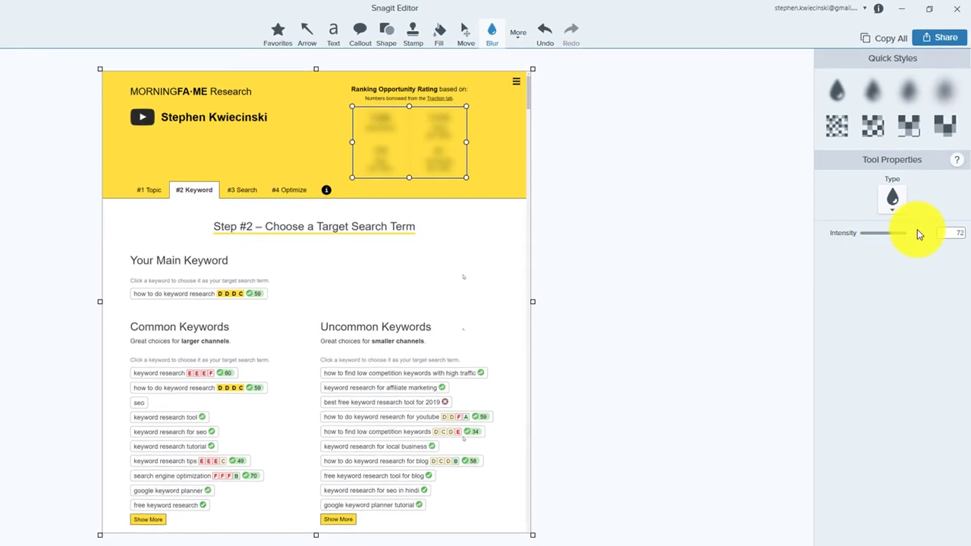
pyautogui.moveTo(911, 232); pyautogui.dragTo(948, 235)
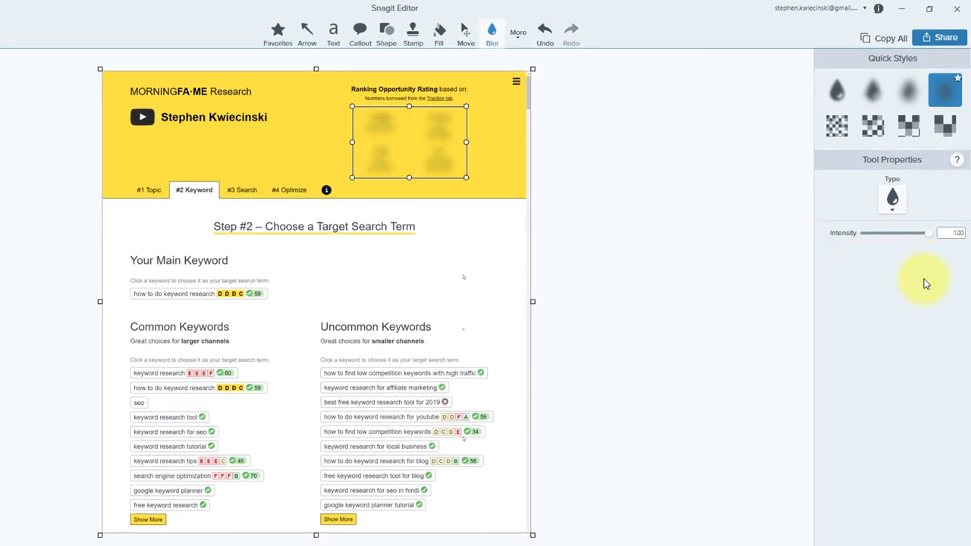
pyautogui.click(730, 319)
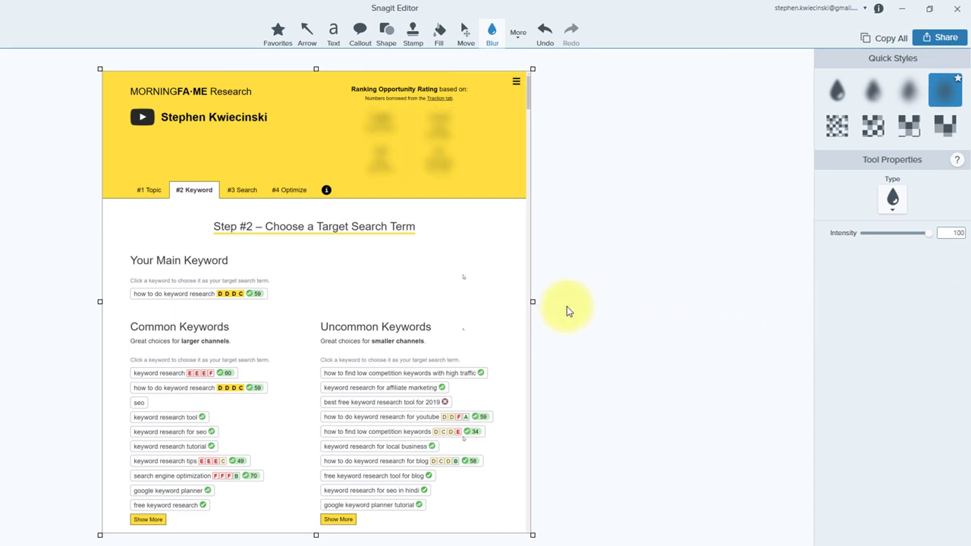
pyautogui.moveTo(531, 302); pyautogui.dragTo(526, 304)
pyautogui.click(447, 128)
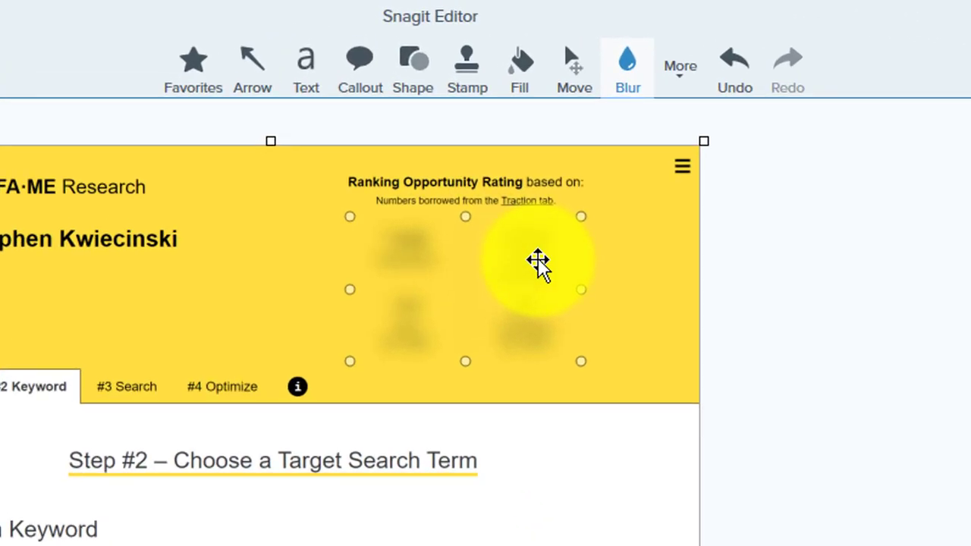
# - Frame the Common Keywords and Uncommon Keywords lists with red rectangles of thickness 14
pyautogui.click(415, 67)
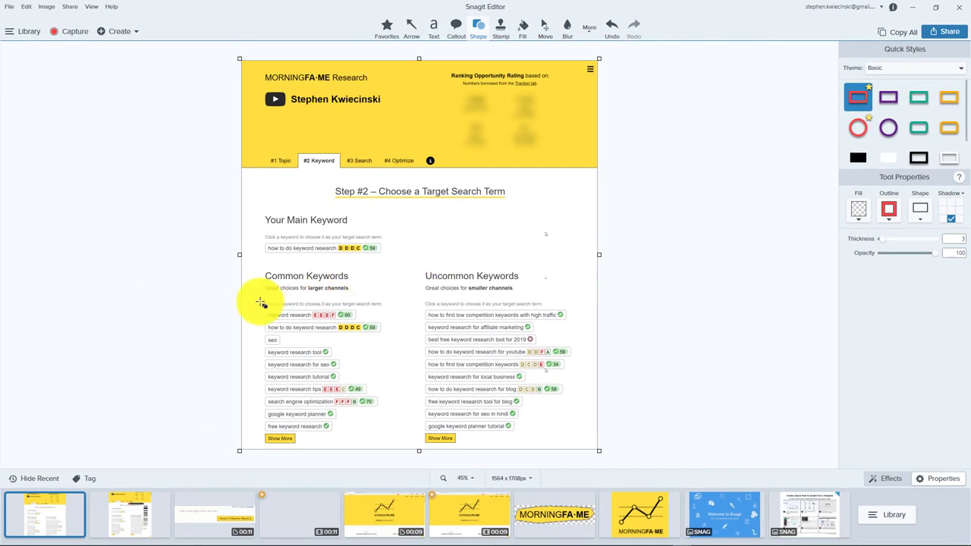
pyautogui.moveTo(256, 265); pyautogui.dragTo(402, 446)
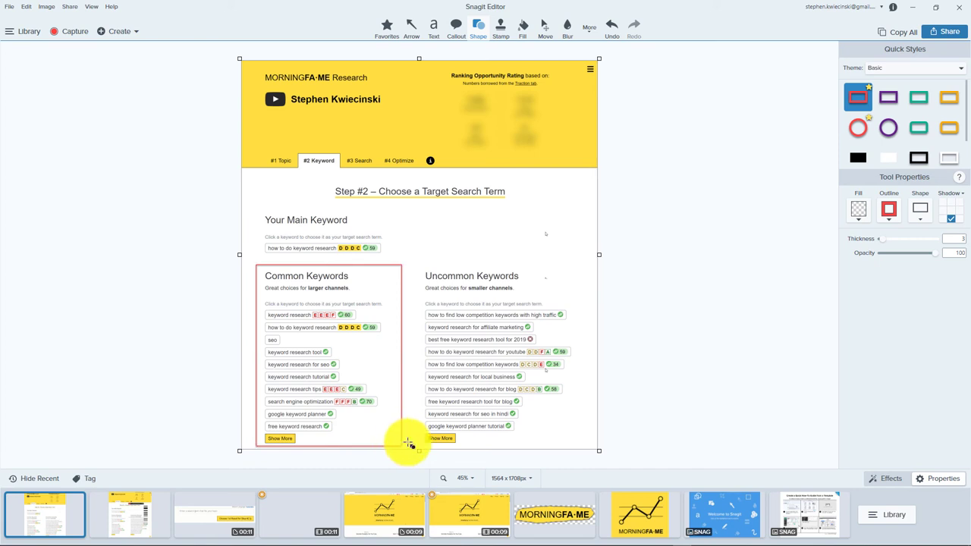
pyautogui.click(733, 340)
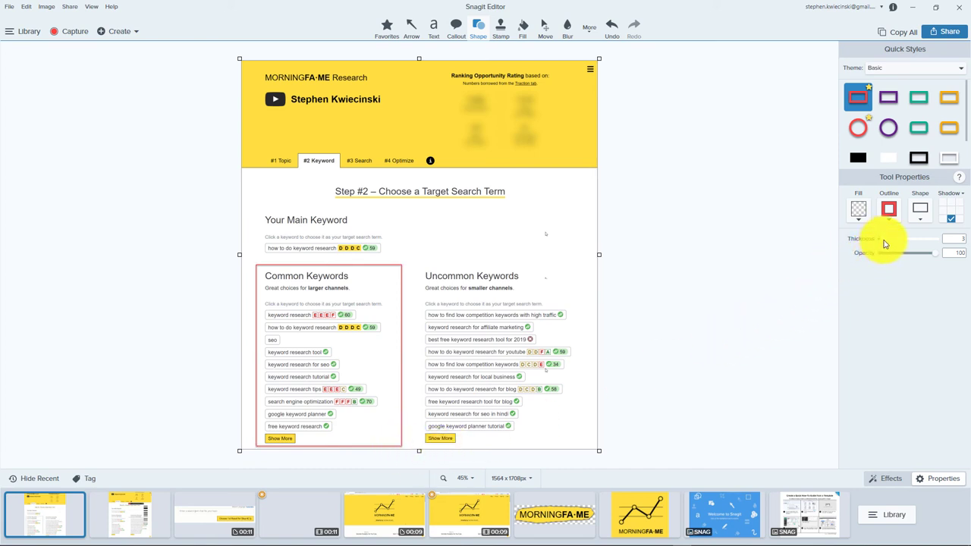
pyautogui.moveTo(884, 243); pyautogui.dragTo(894, 243)
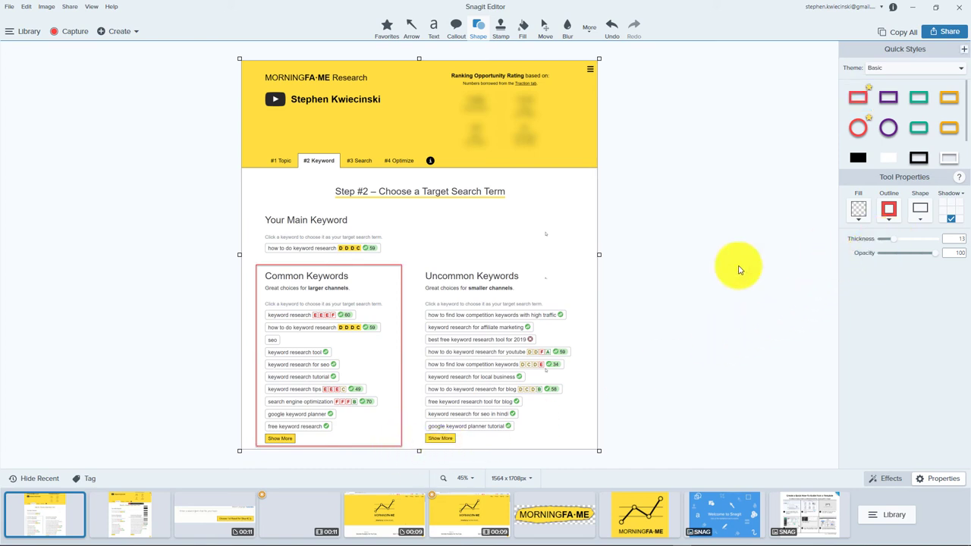
pyautogui.click(403, 290)
pyautogui.moveTo(881, 243); pyautogui.dragTo(895, 242)
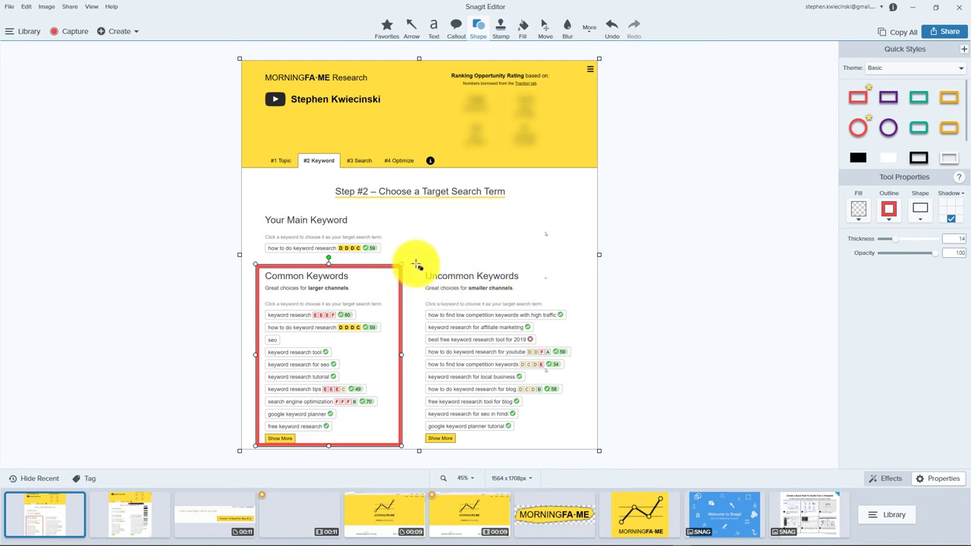
pyautogui.moveTo(416, 267); pyautogui.dragTo(590, 450)
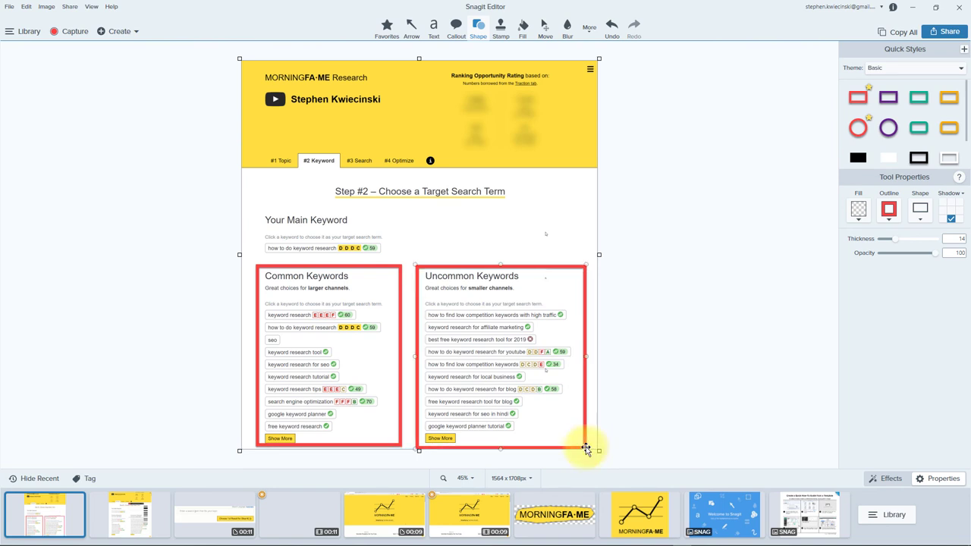
# - Copy the edited screenshot and paste it over the [image - SCROLLING…] placeholder under step 4
pyautogui.click(897, 33)
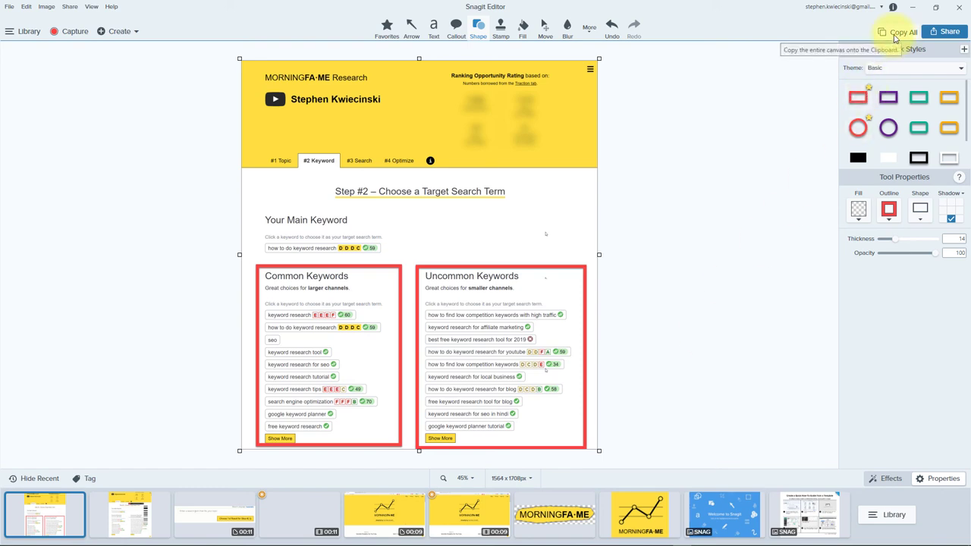
pyautogui.click(938, 9)
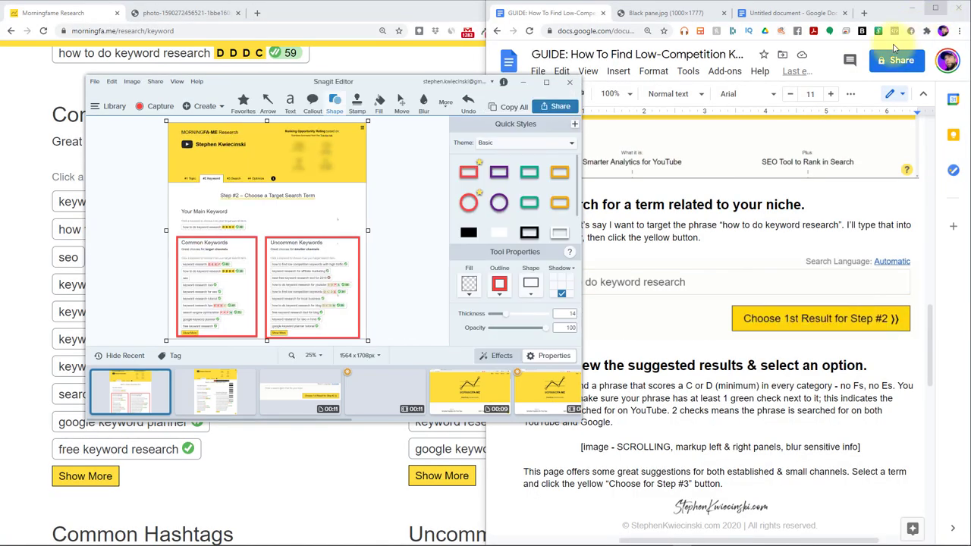
pyautogui.click(582, 21)
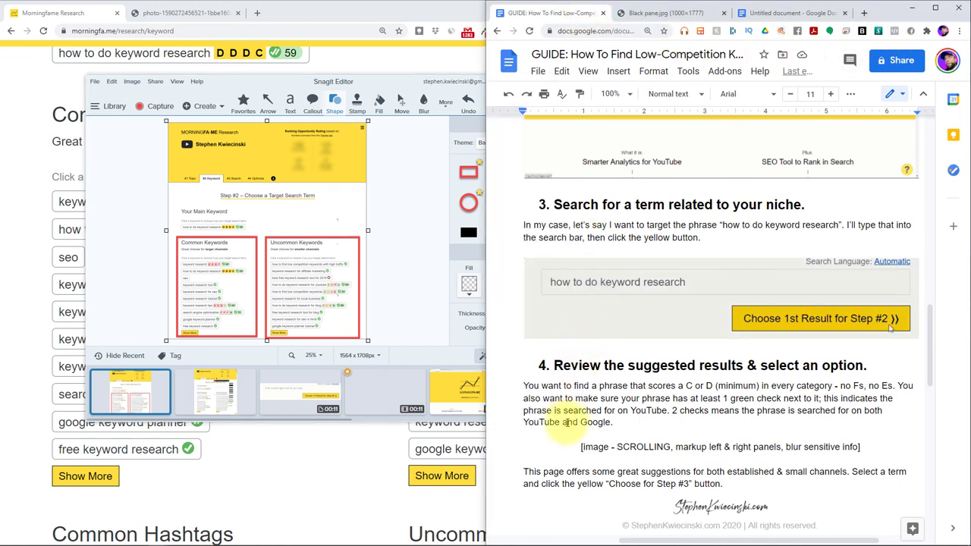
pyautogui.moveTo(579, 446); pyautogui.dragTo(867, 451)
pyautogui.hotkey('ctrl', 'v')
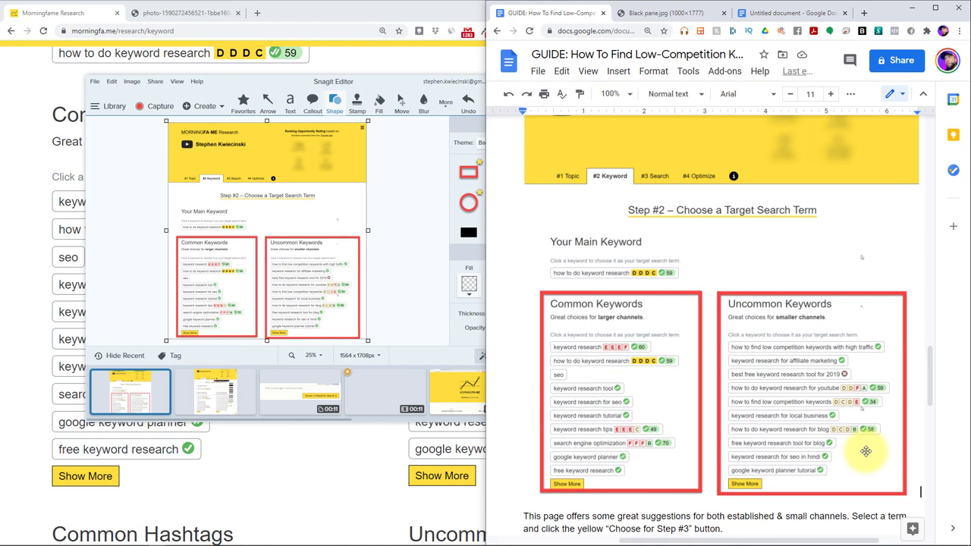
pyautogui.scroll(-6, 865, 451)
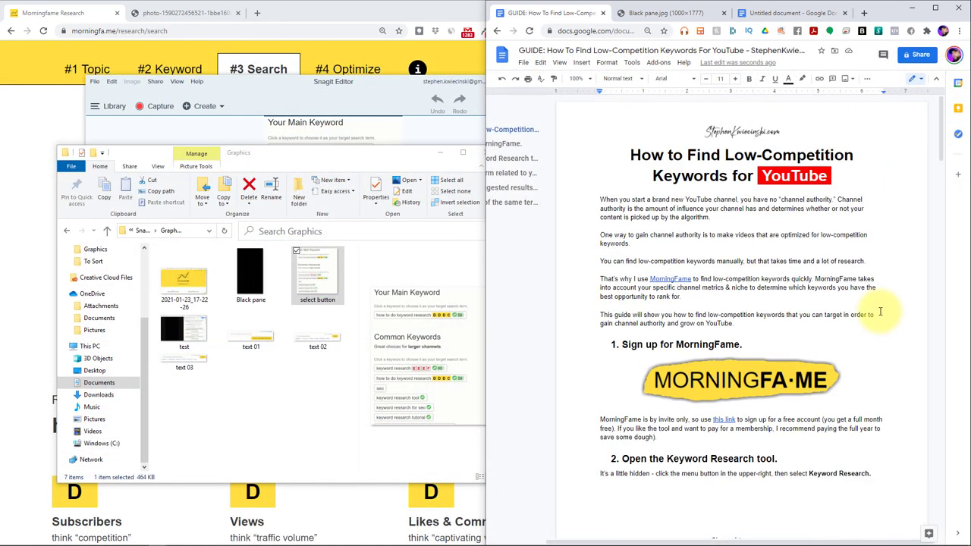
pyautogui.scroll(-7, 880, 311)
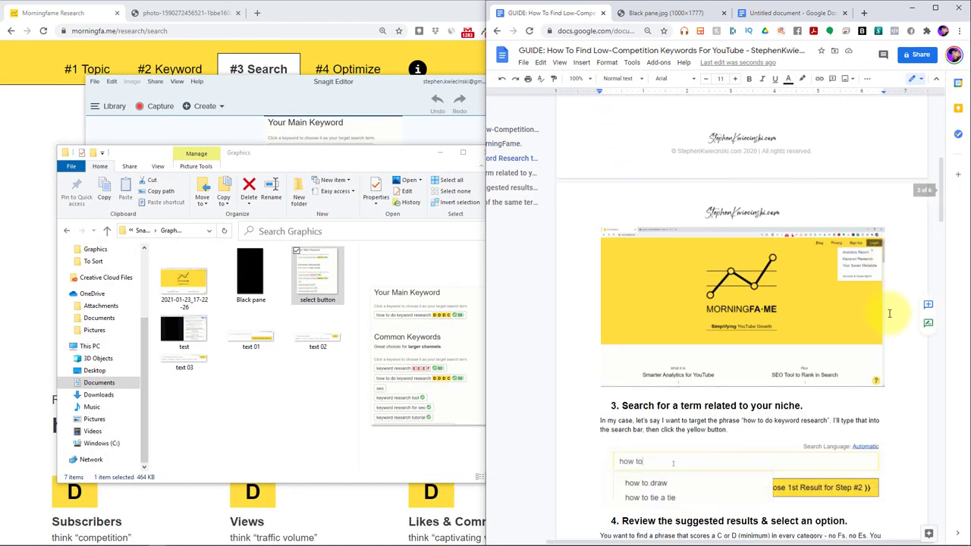
pyautogui.scroll(-8, 889, 312)
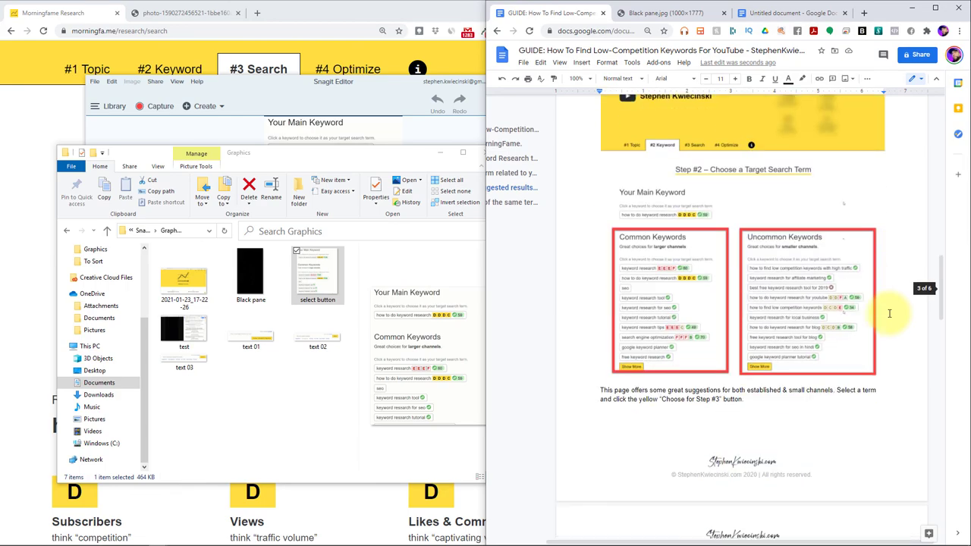
pyautogui.scroll(-7, 889, 313)
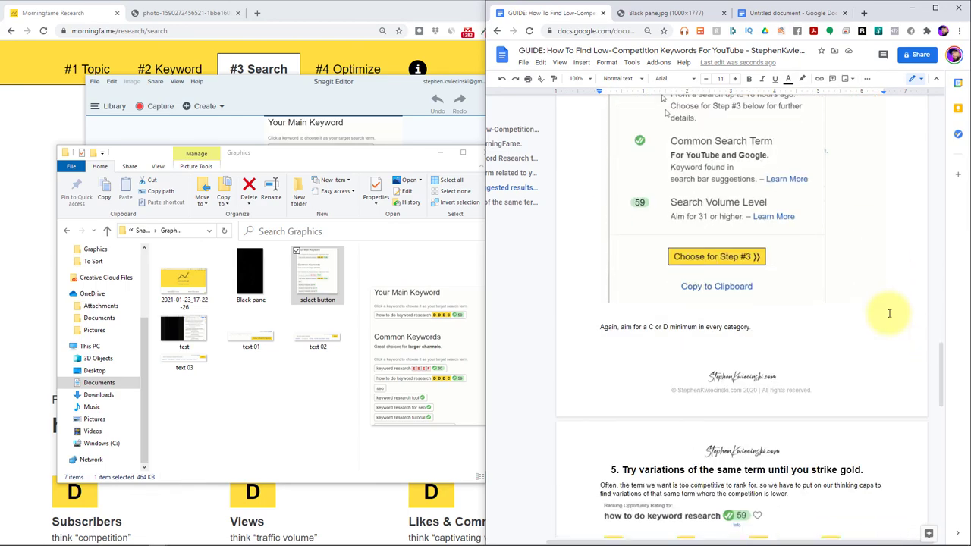
pyautogui.scroll(-10, 889, 313)
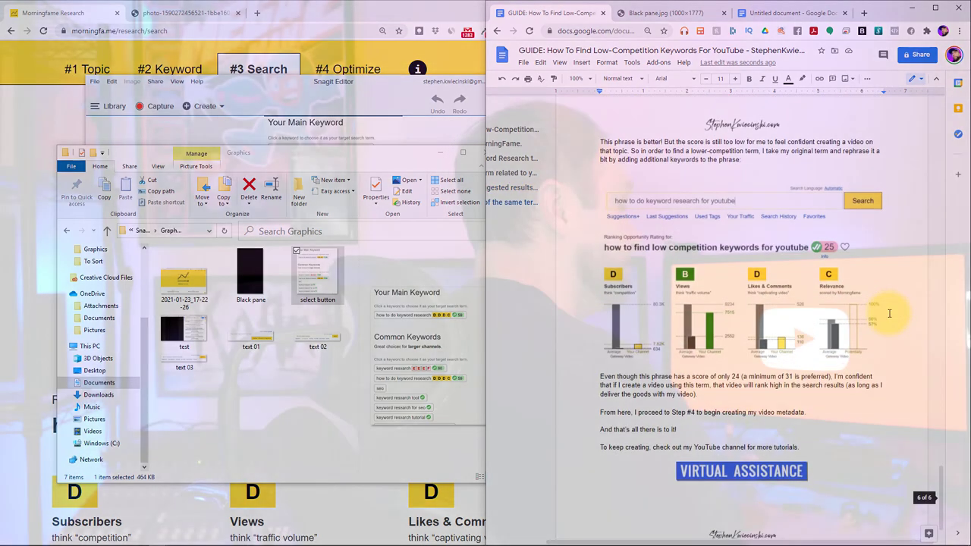